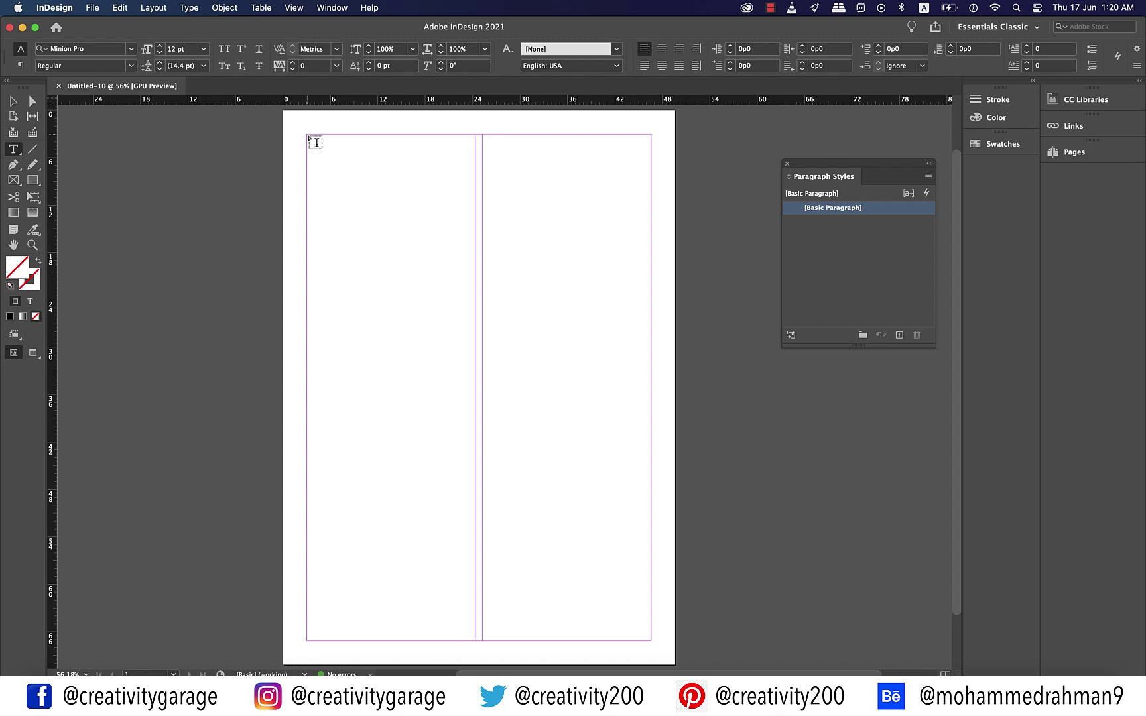
Step: Draw a two-column text frame spanning the page margins and place the cursor inside it
drag(310, 137, 653, 642)
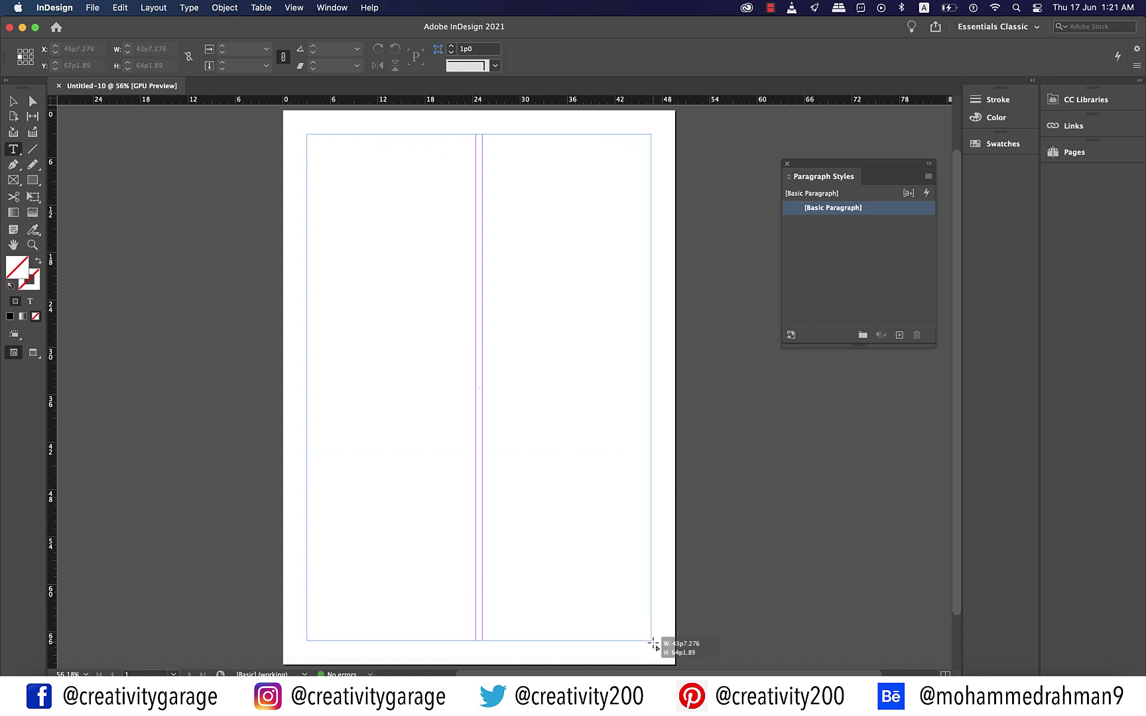
key(Right)
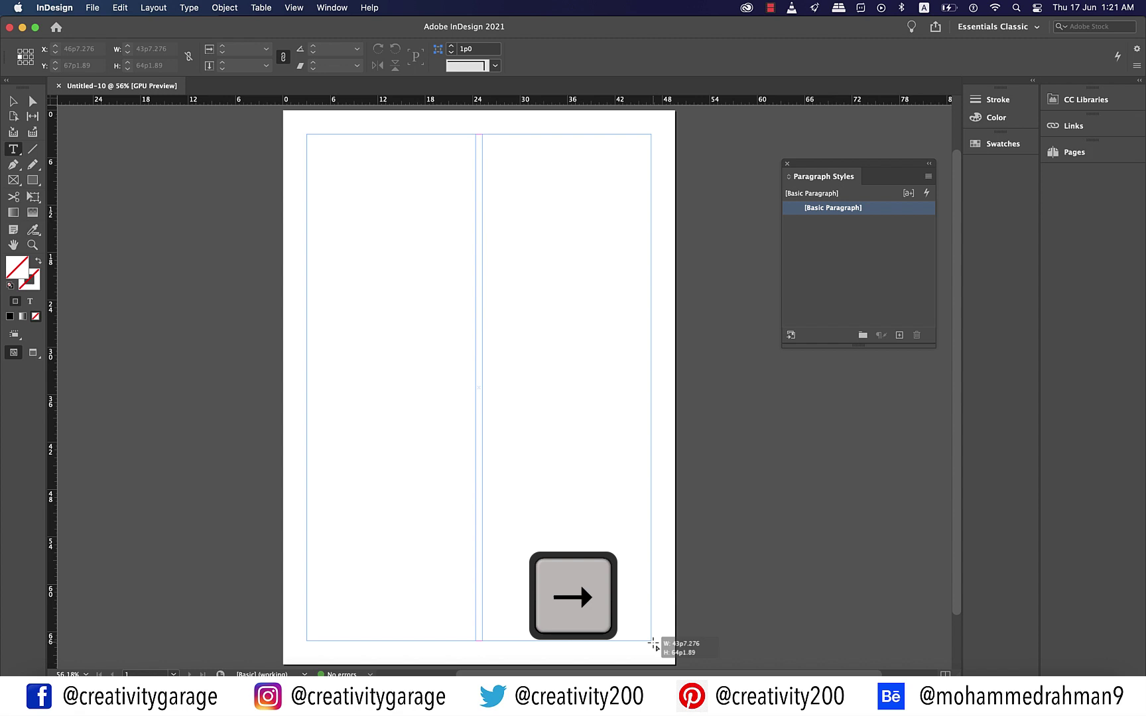
drag(653, 642, 654, 644)
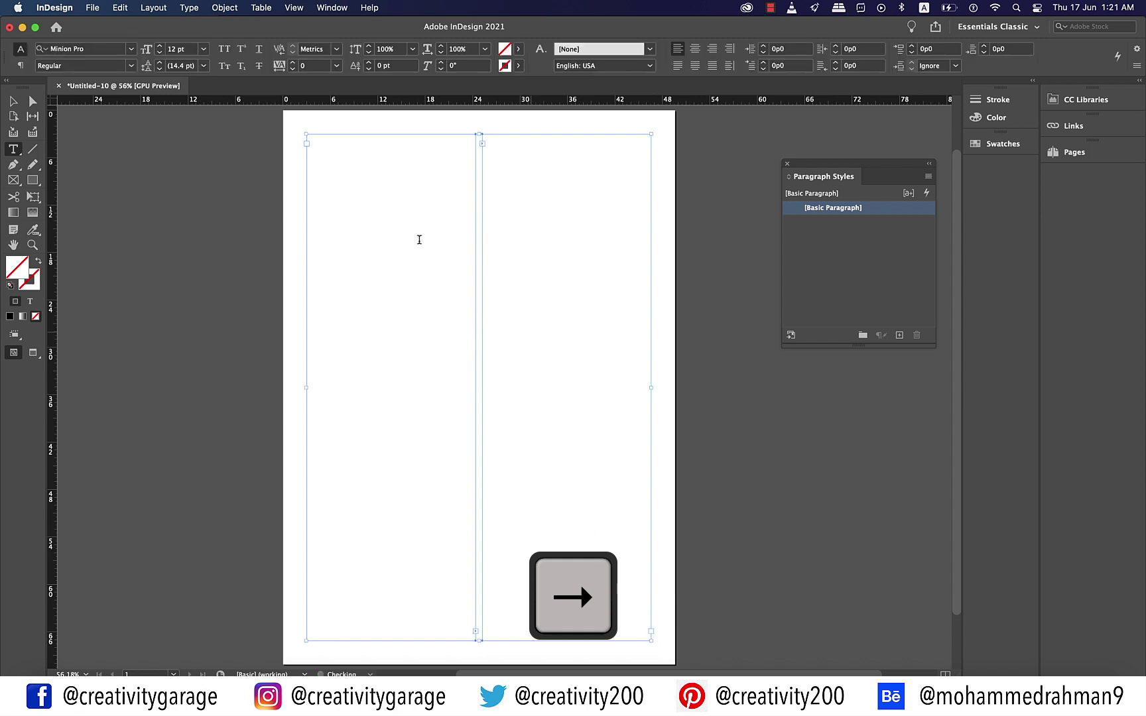
click(368, 152)
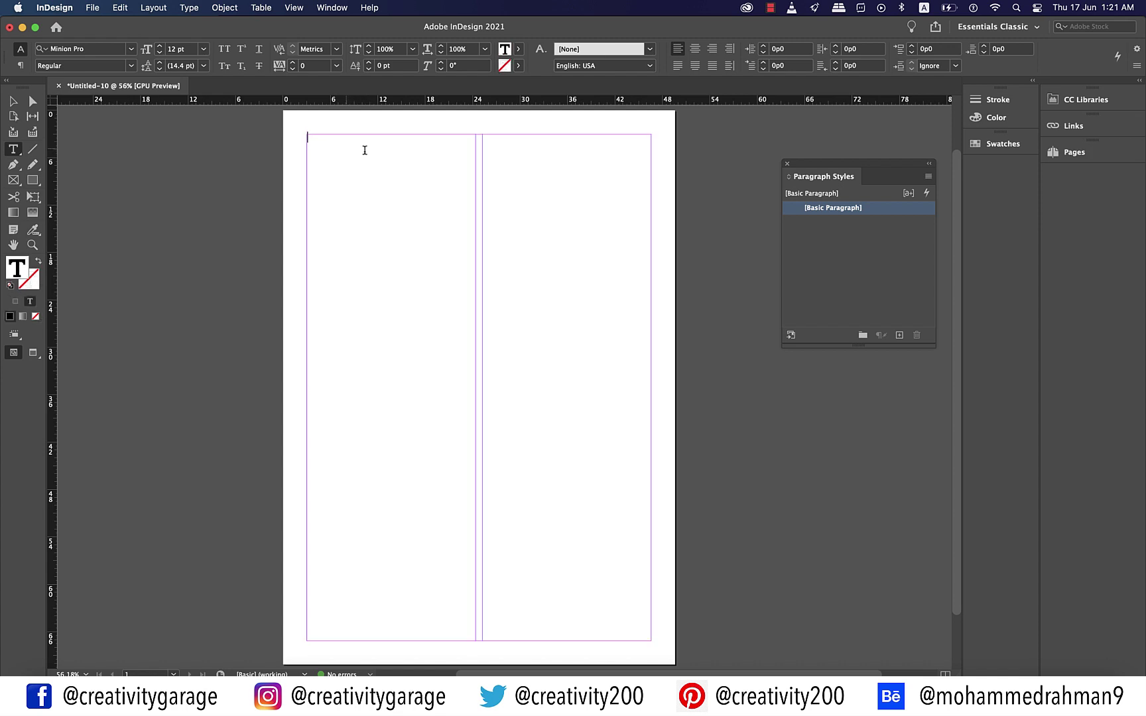
Step: Fill the frame with placeholder text and break the first line off as its own paragraph
right_click(346, 151)
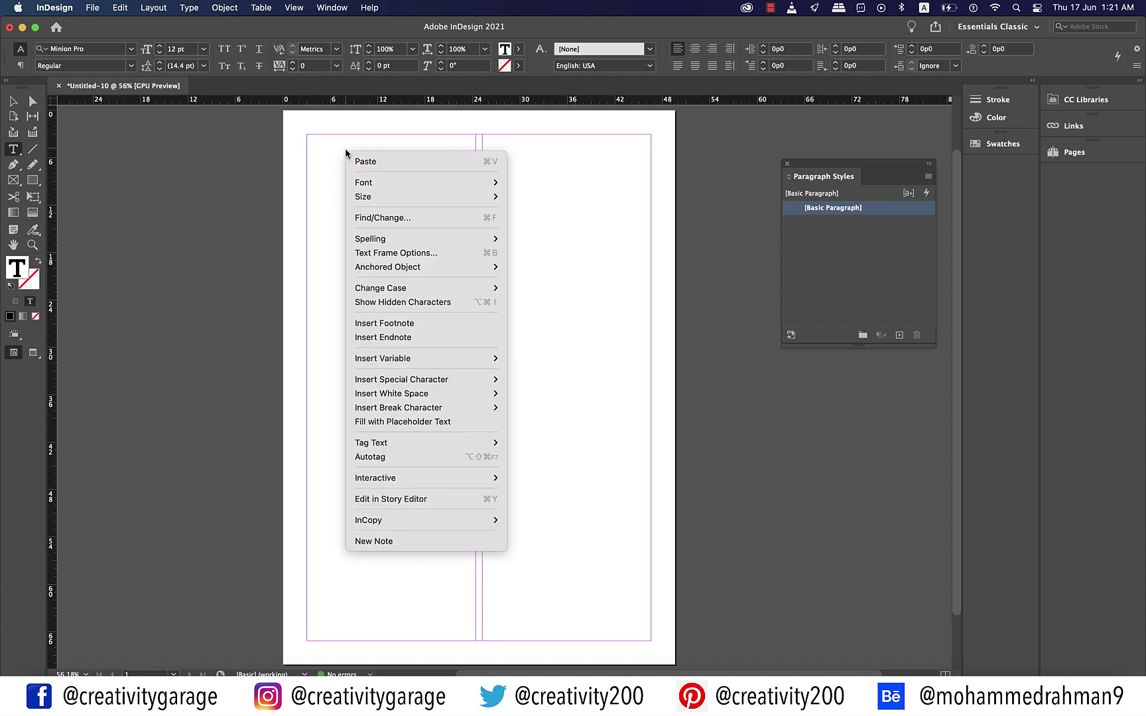
click(435, 422)
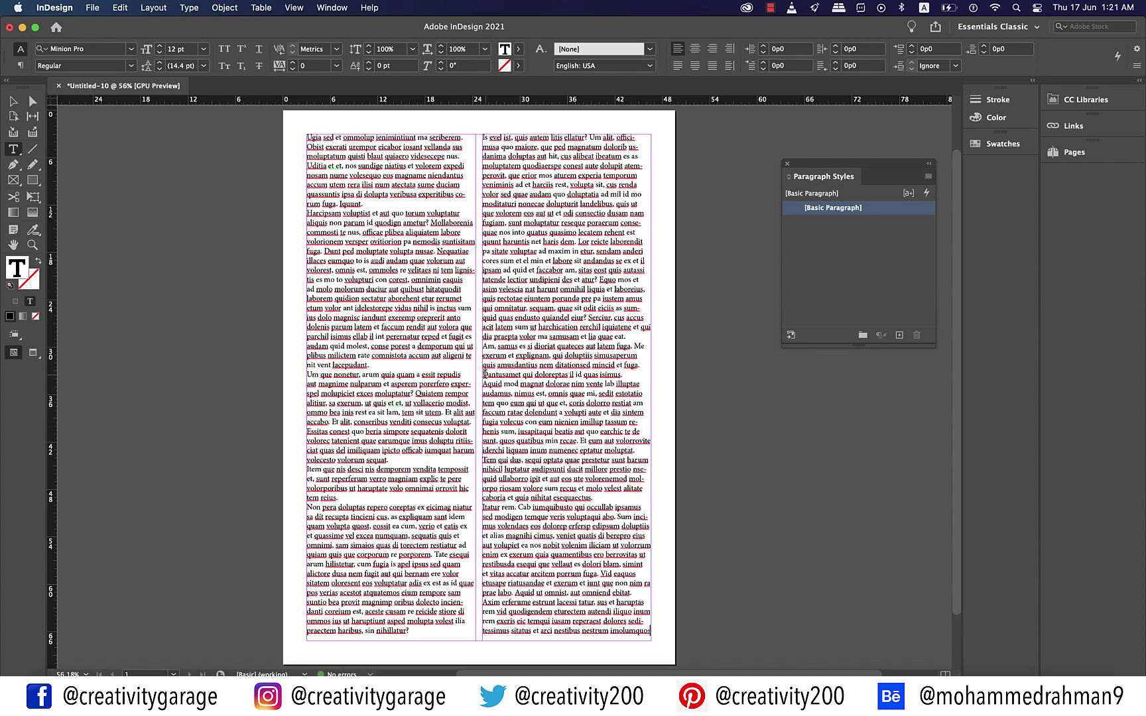
key(super+equal)
key(super+equal)
key(super+equal)
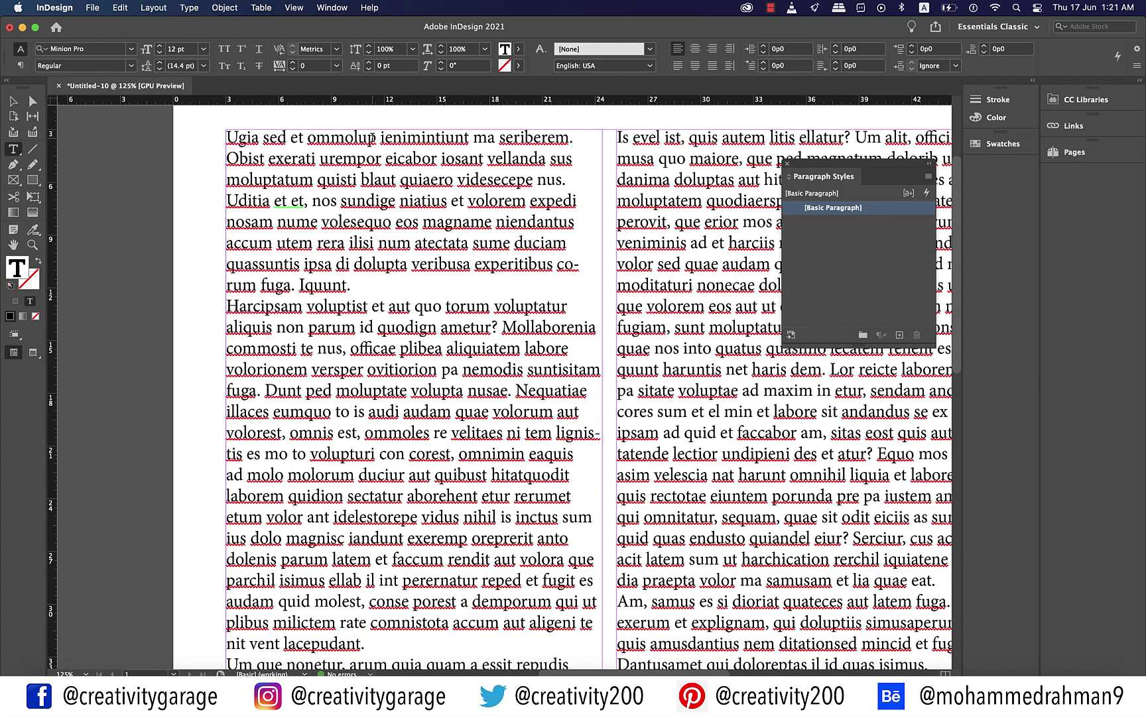
click(382, 137)
key(Return)
key(Return)
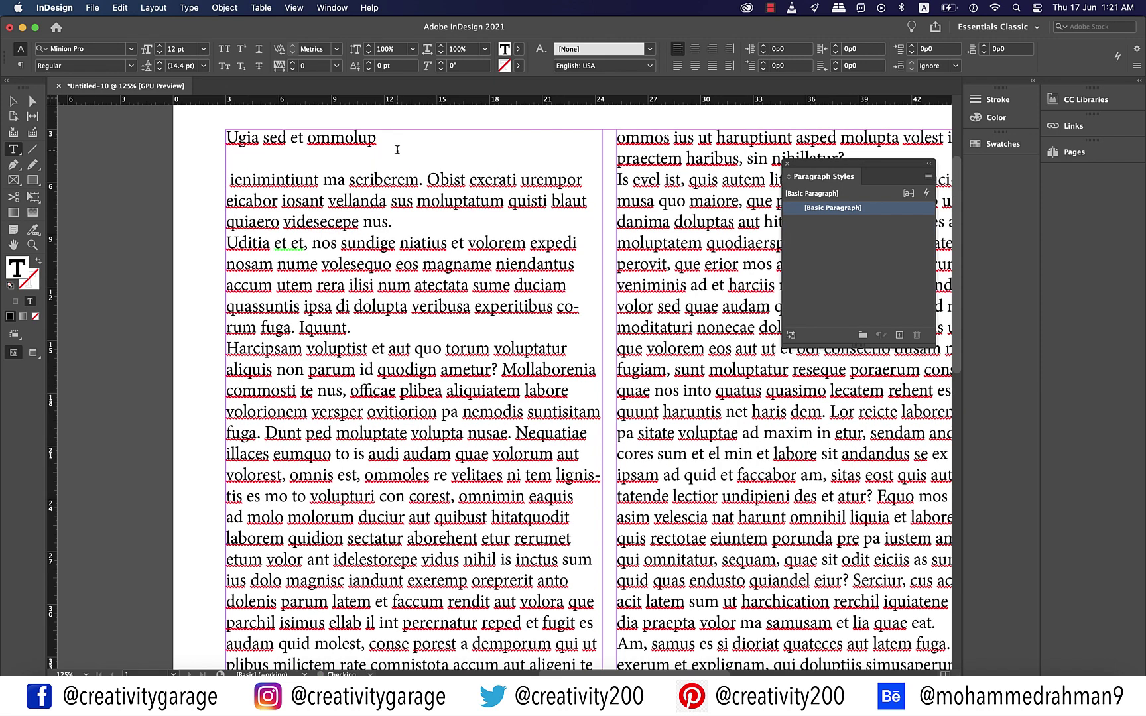
text(L)
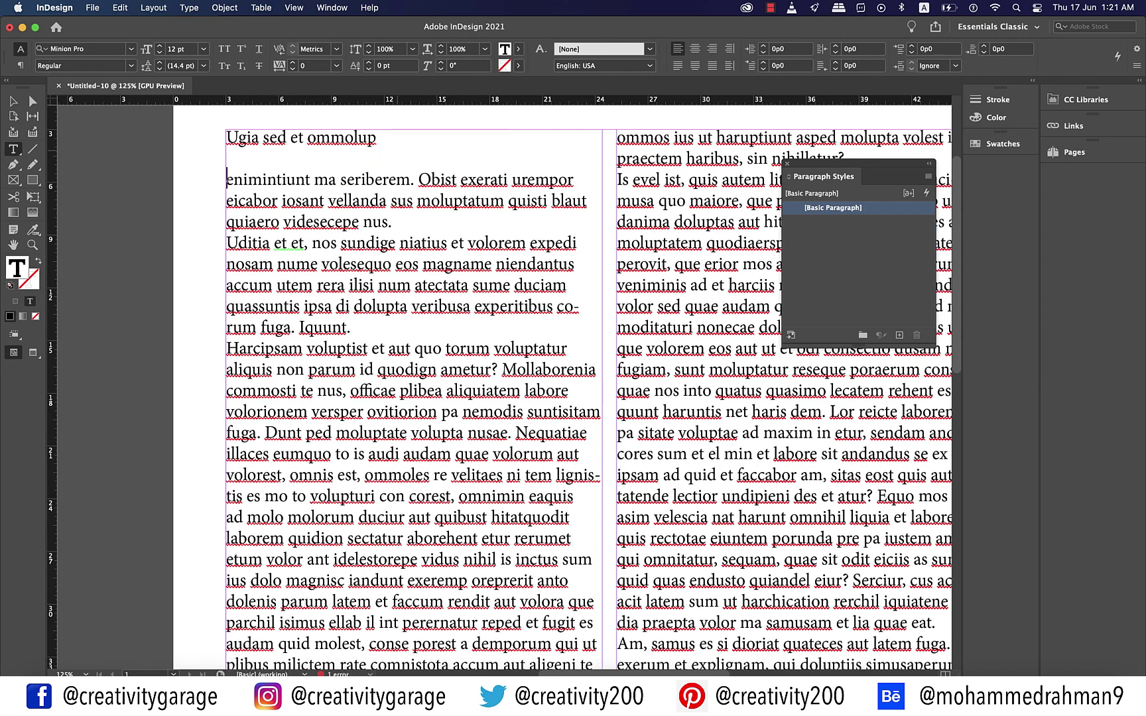
Step: Format the heading 'Ugia sed et ommolup' as Trebuchet MS Bold in red
drag(377, 138, 162, 129)
click(79, 49)
text(Tre)
click(112, 109)
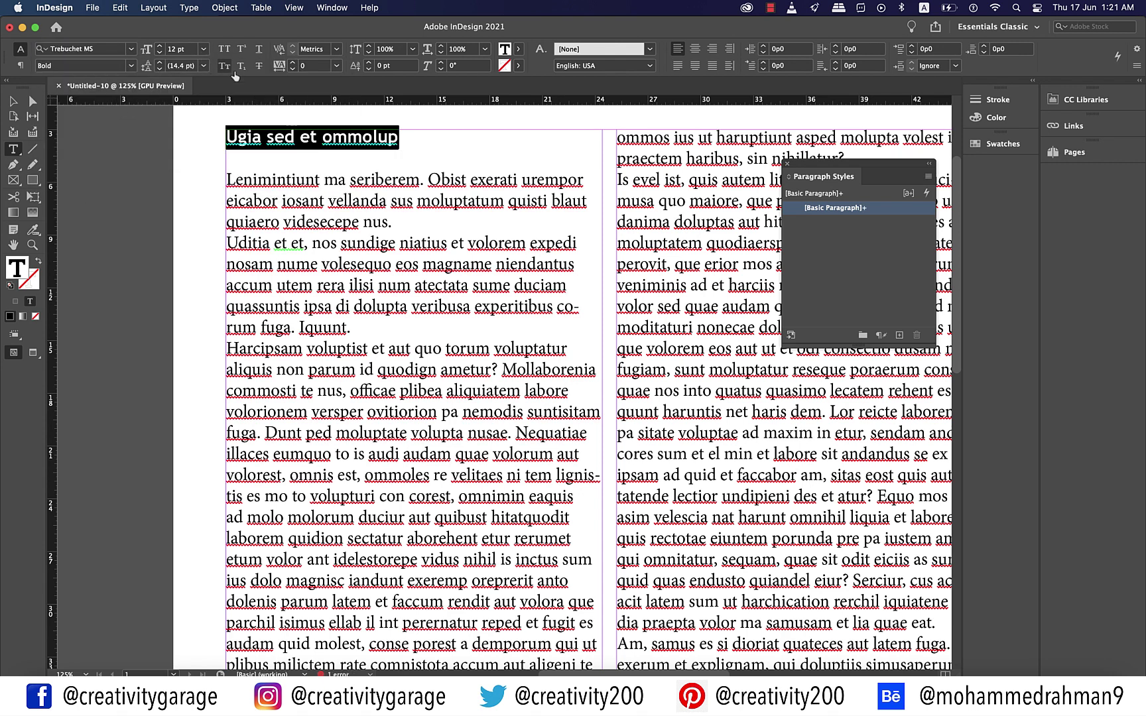
click(518, 49)
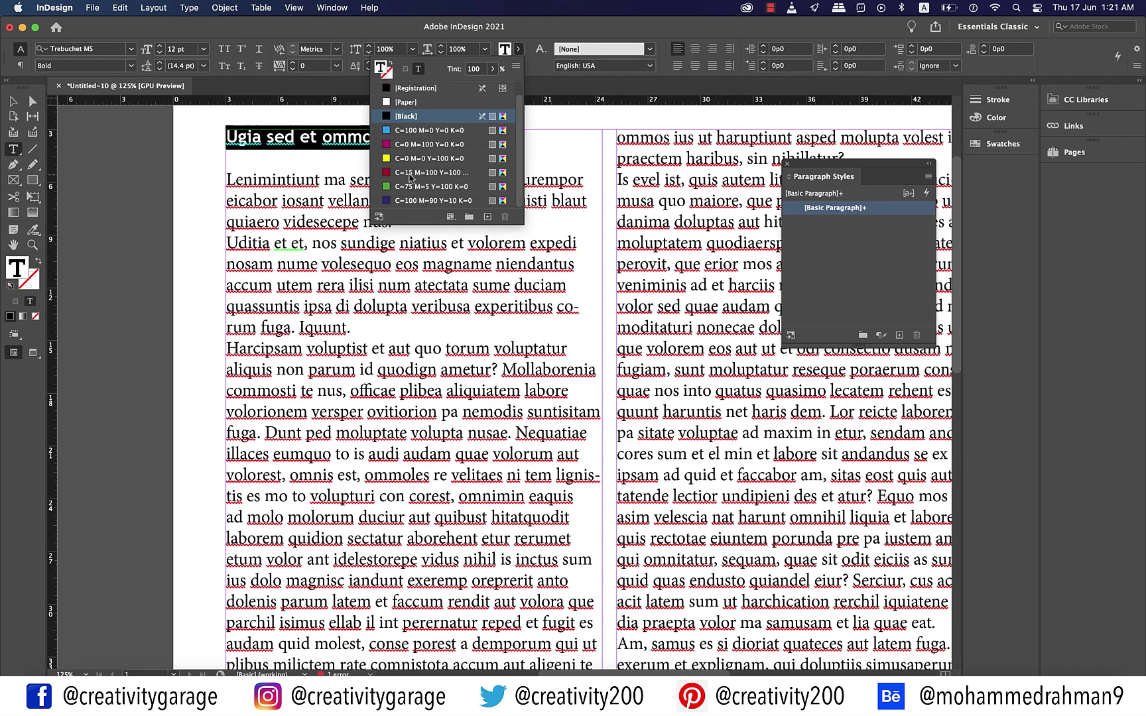
click(420, 178)
click(348, 237)
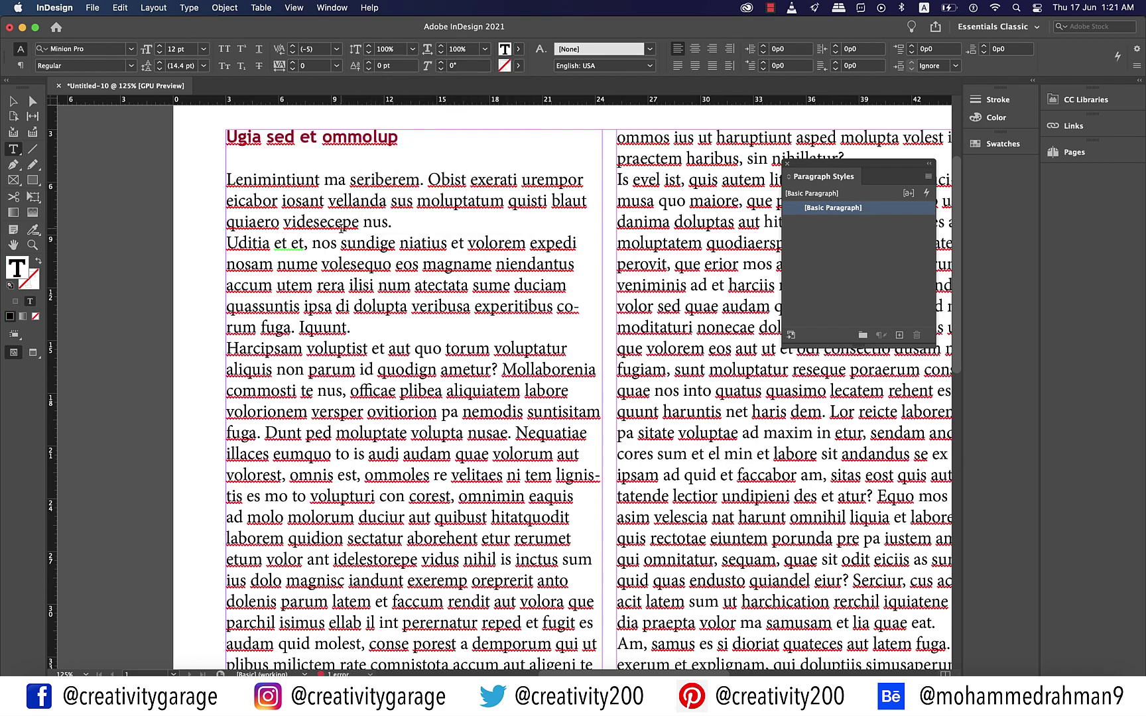
Step: Set the body text below the heading to Trebuchet MS at 11 pt
key(super+minus)
key(super+minus)
drag(273, 224, 715, 601)
scroll(715, 601, up, 5)
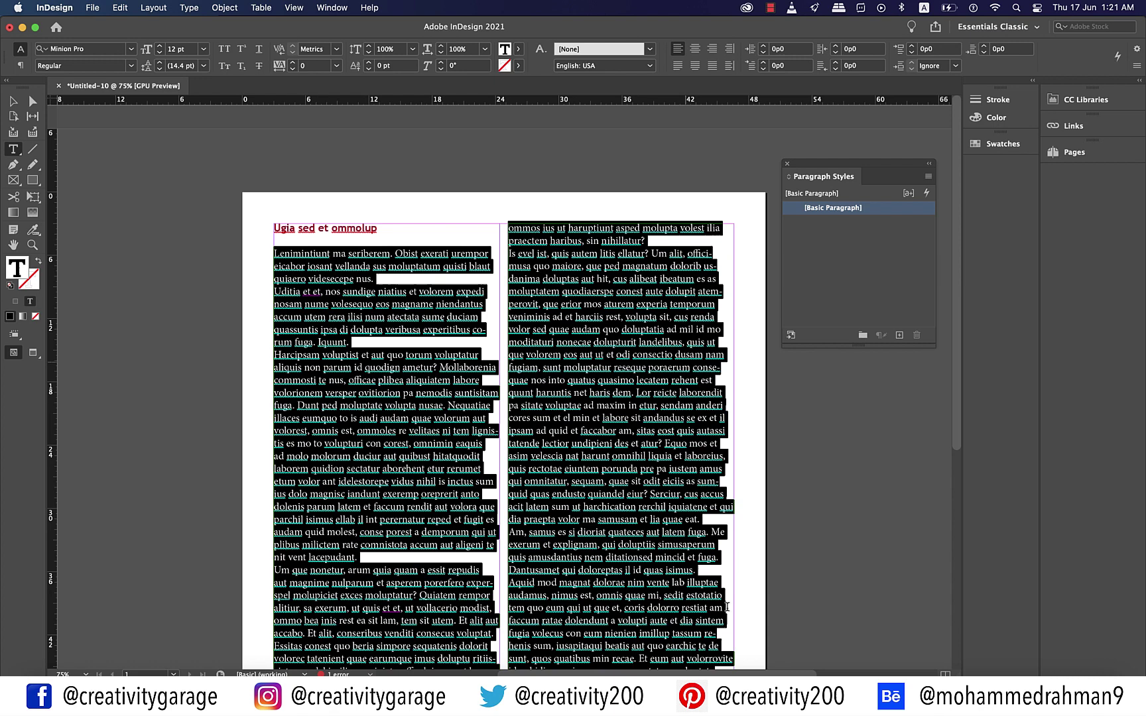
click(100, 48)
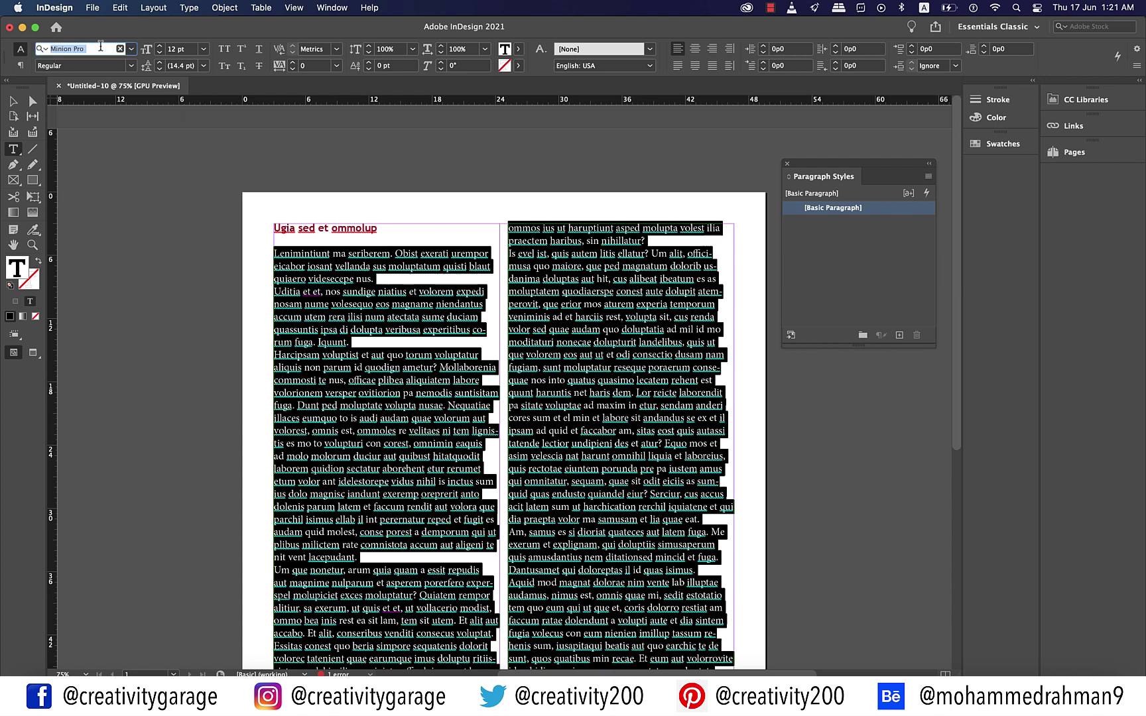
text(Trebuchet)
key(Down)
key(Down)
key(Return)
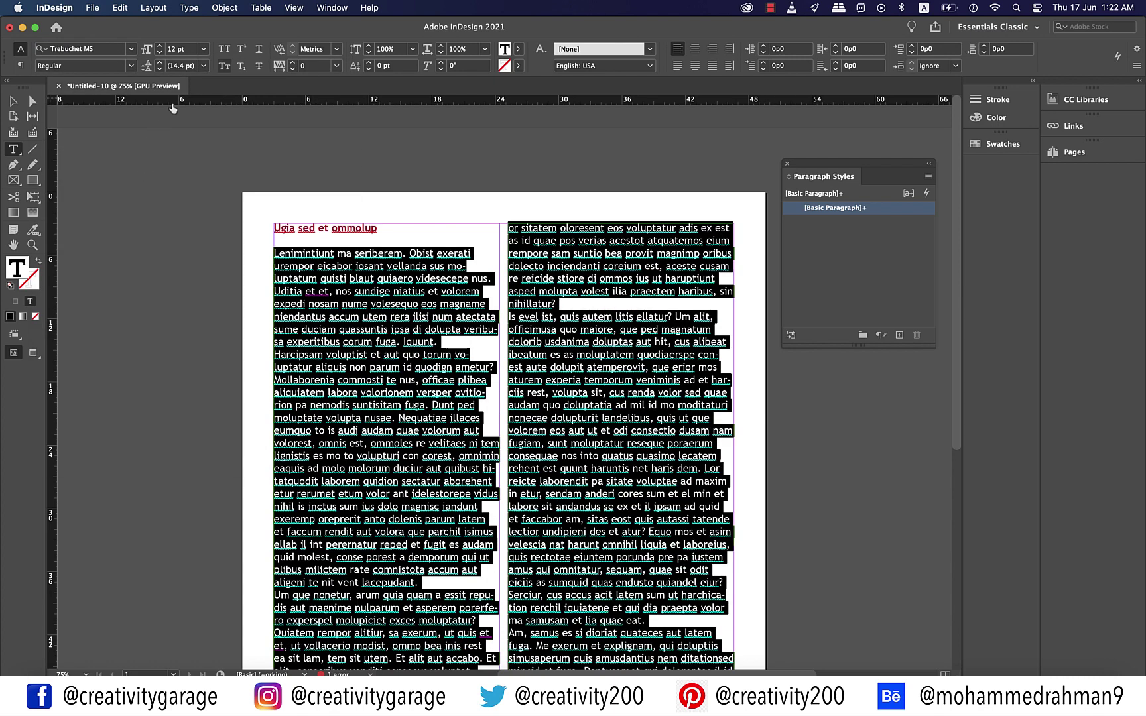
click(203, 49)
click(195, 138)
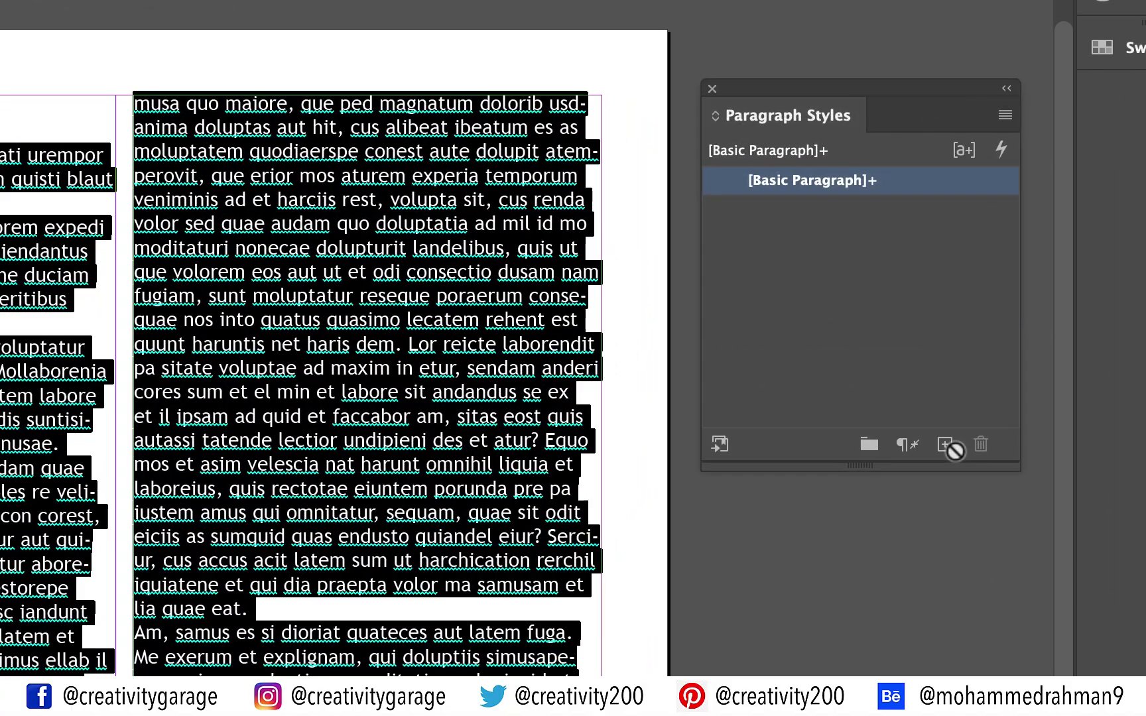
Step: Save the body formatting as a new paragraph style named 'body text'
click(931, 409)
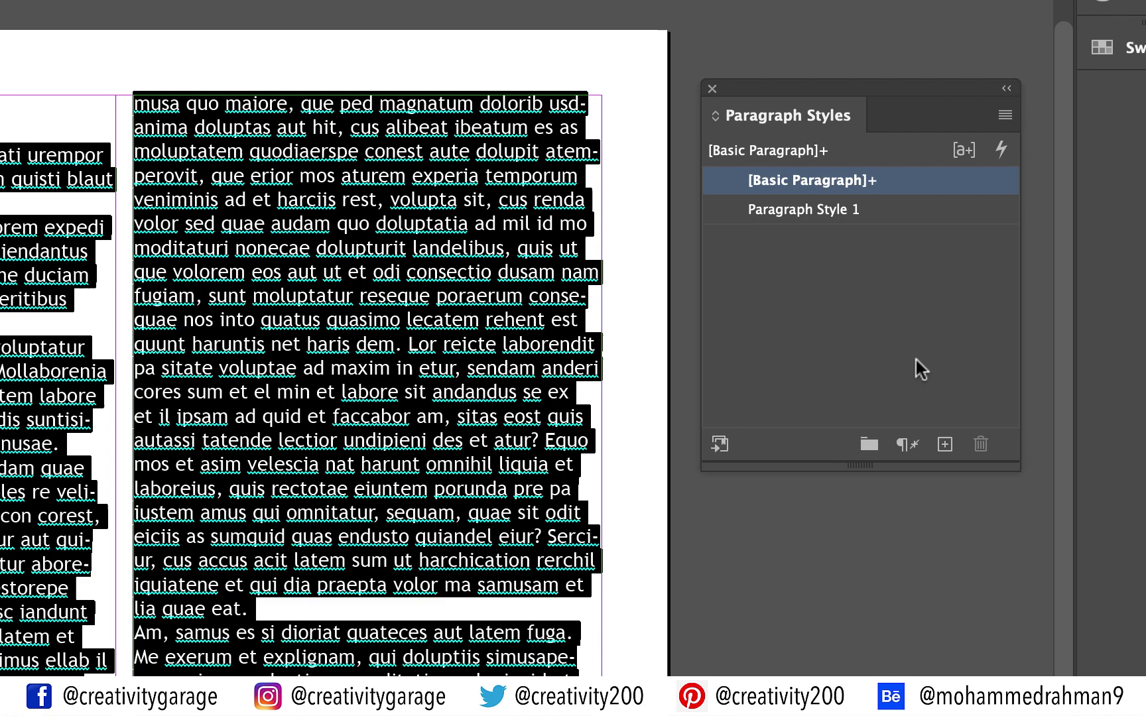
text(body text)
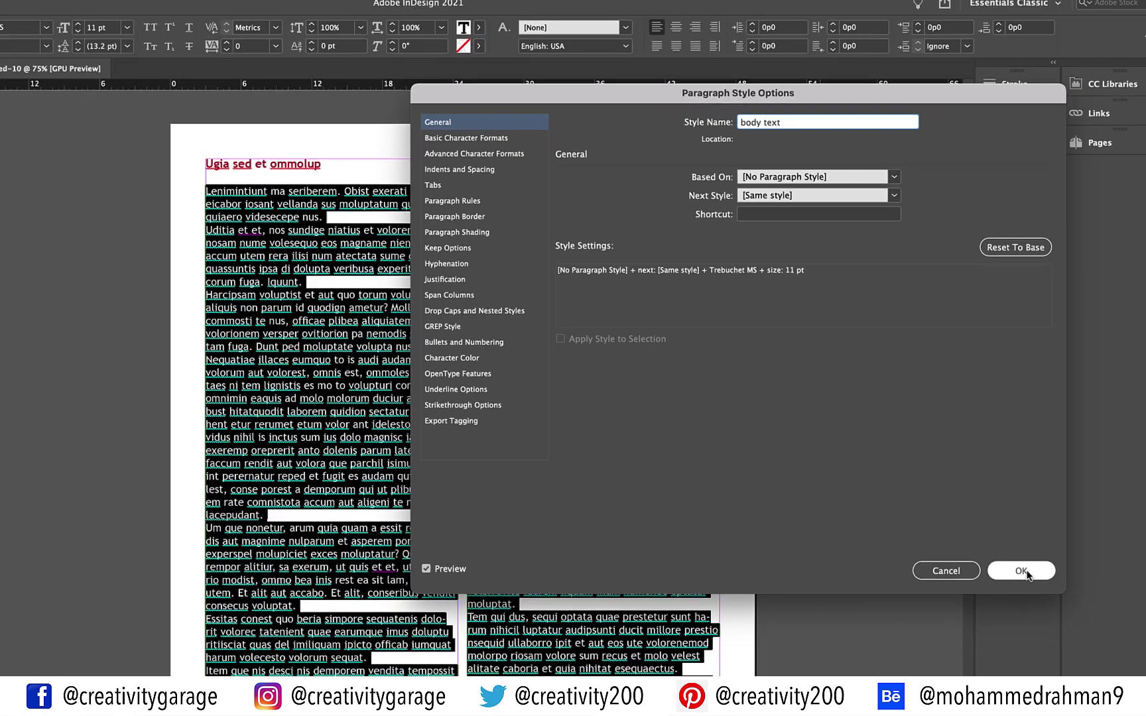
click(1017, 568)
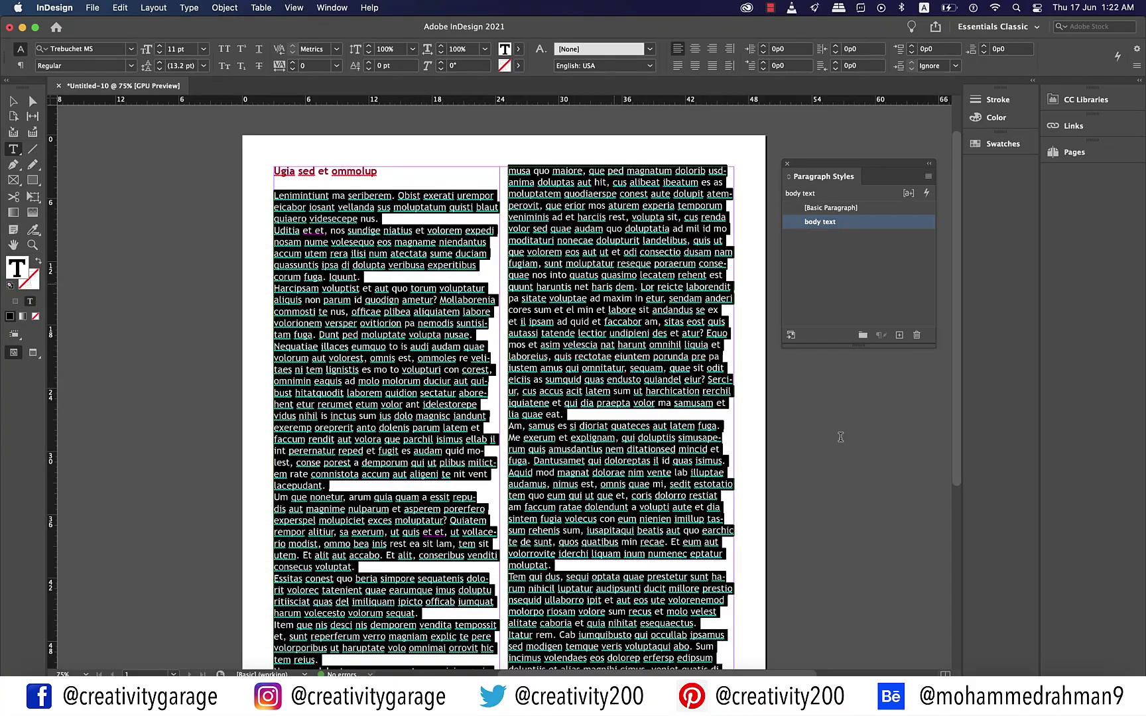
Step: Create a paragraph style from the heading 'Ugia sed et ommolup' and name it 'heading'
click(377, 172)
drag(378, 171, 274, 171)
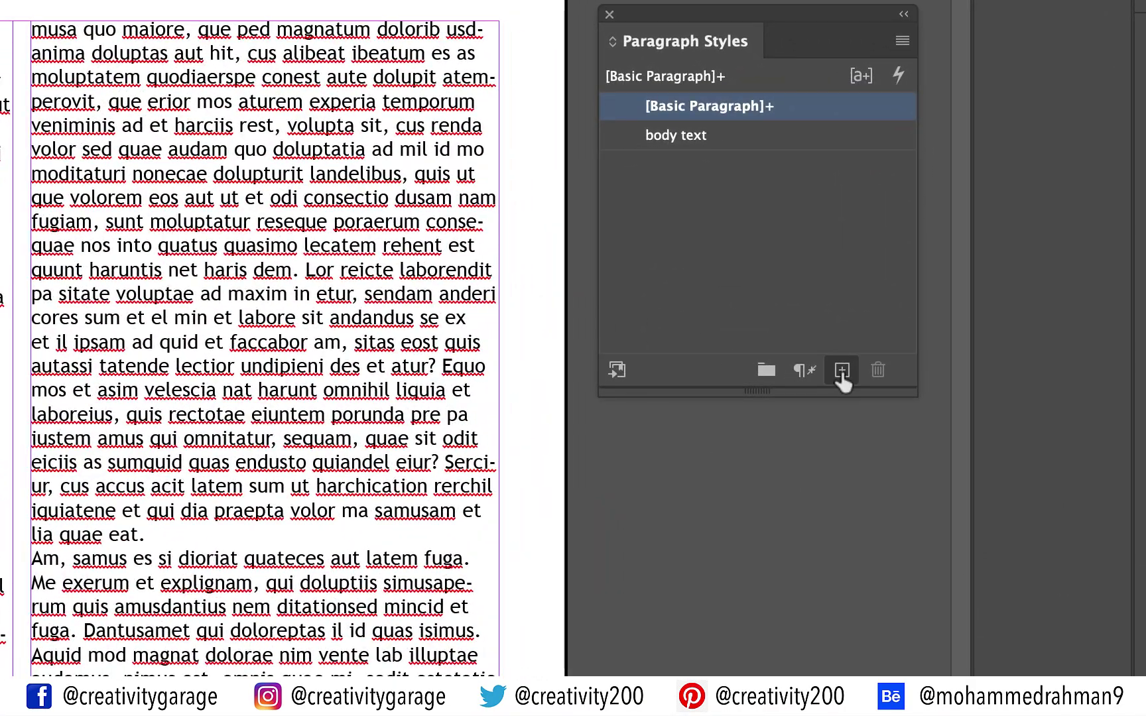
click(841, 373)
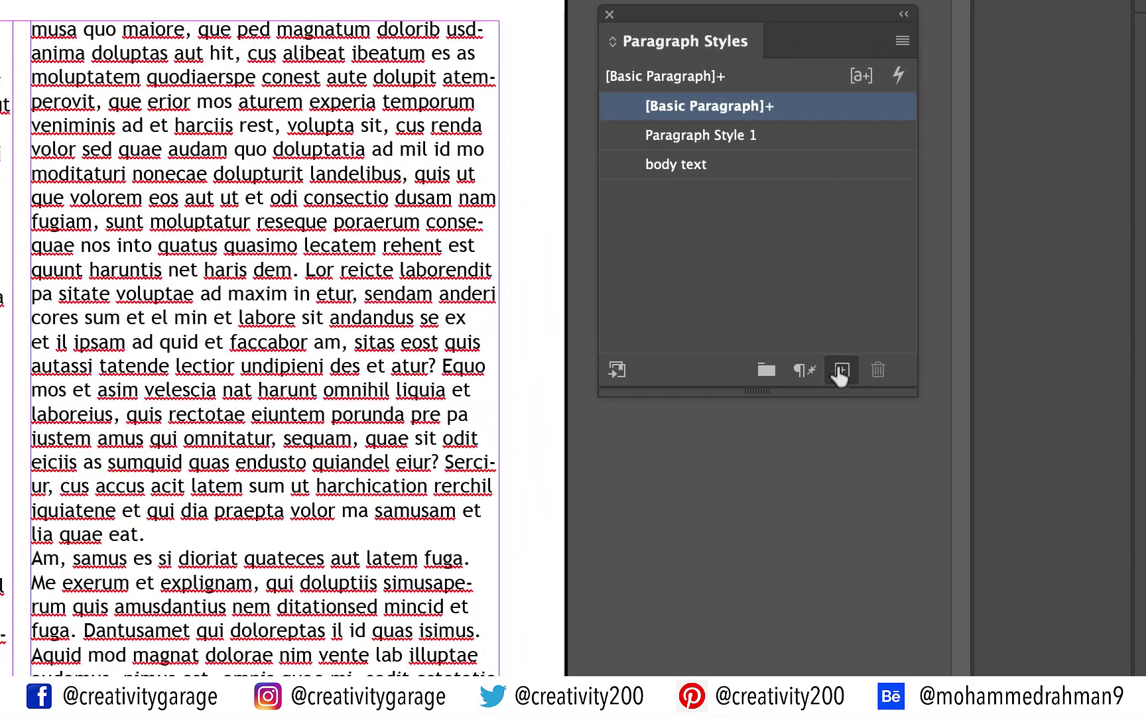
click(666, 137)
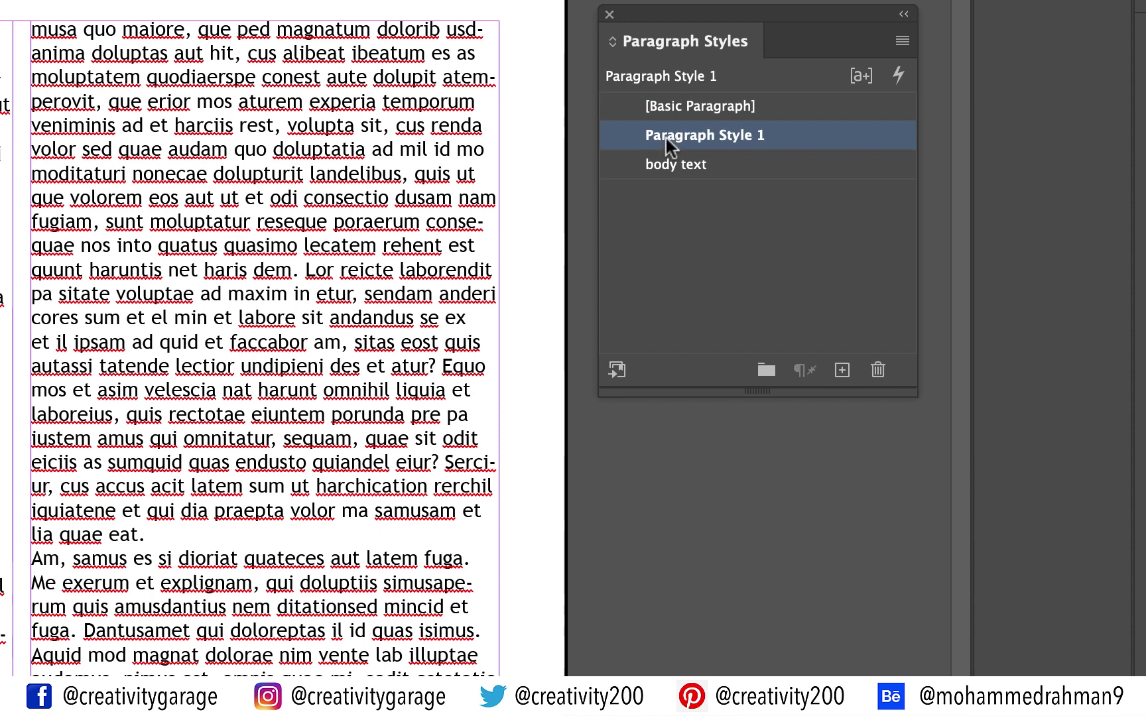
click(666, 136)
text(heading)
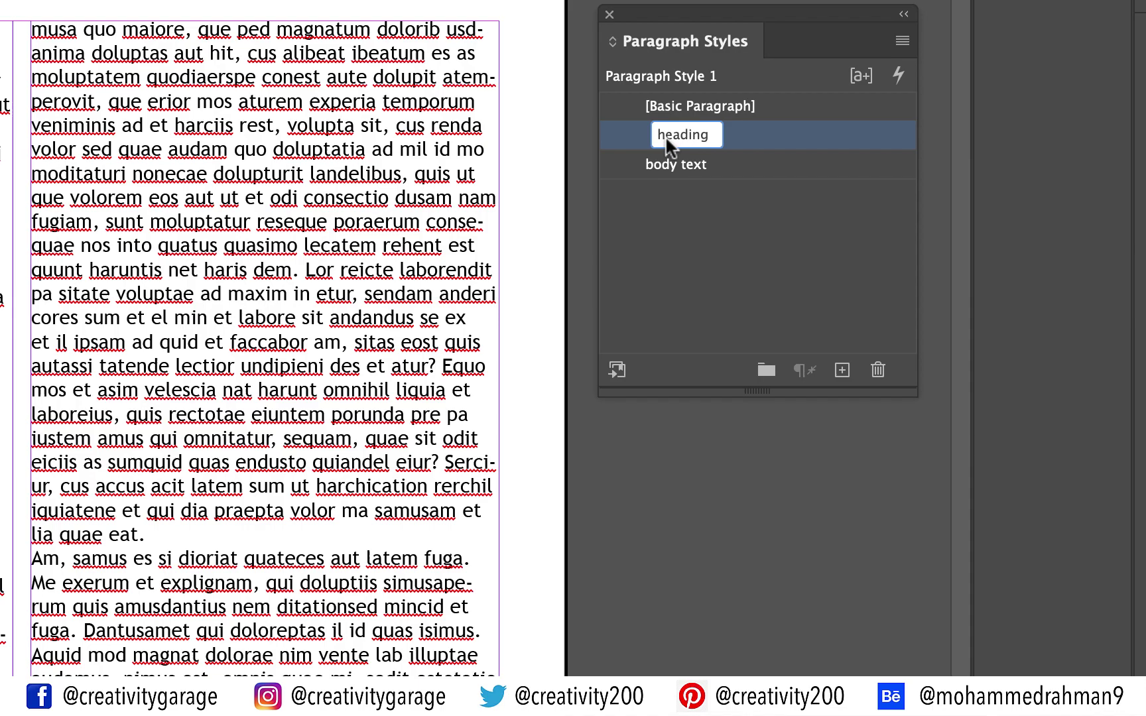
key(Return)
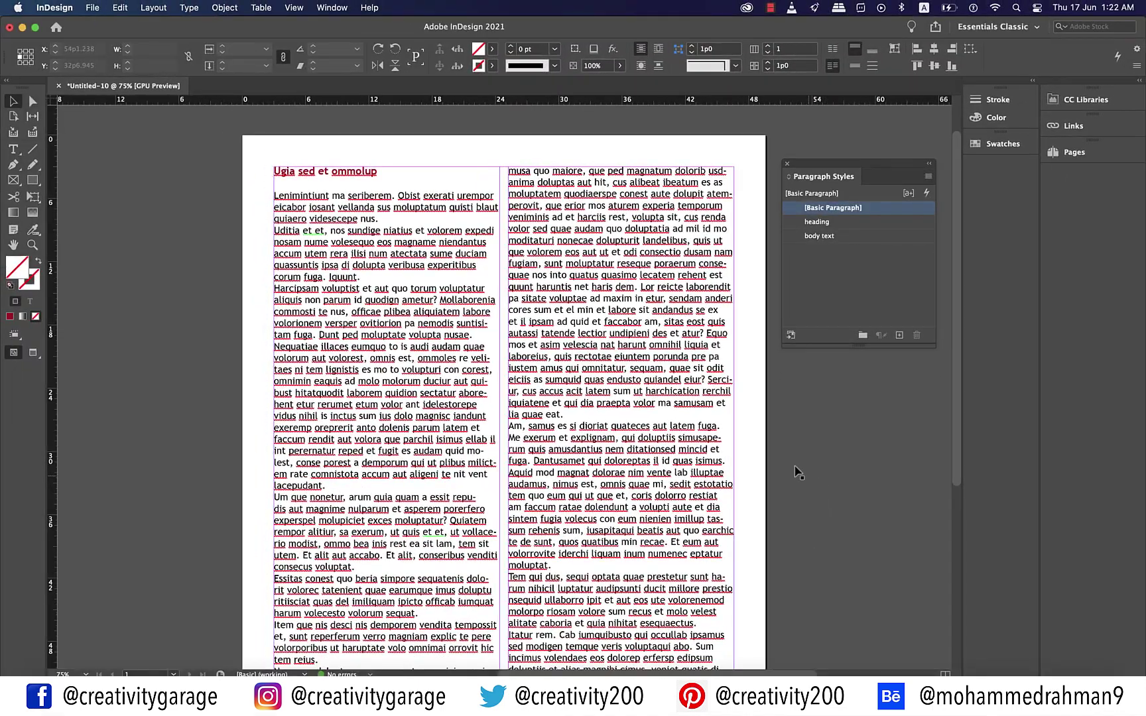
Step: Delete the text from both the left and right columns
click(799, 468)
click(687, 430)
key(Delete)
click(452, 326)
key(Delete)
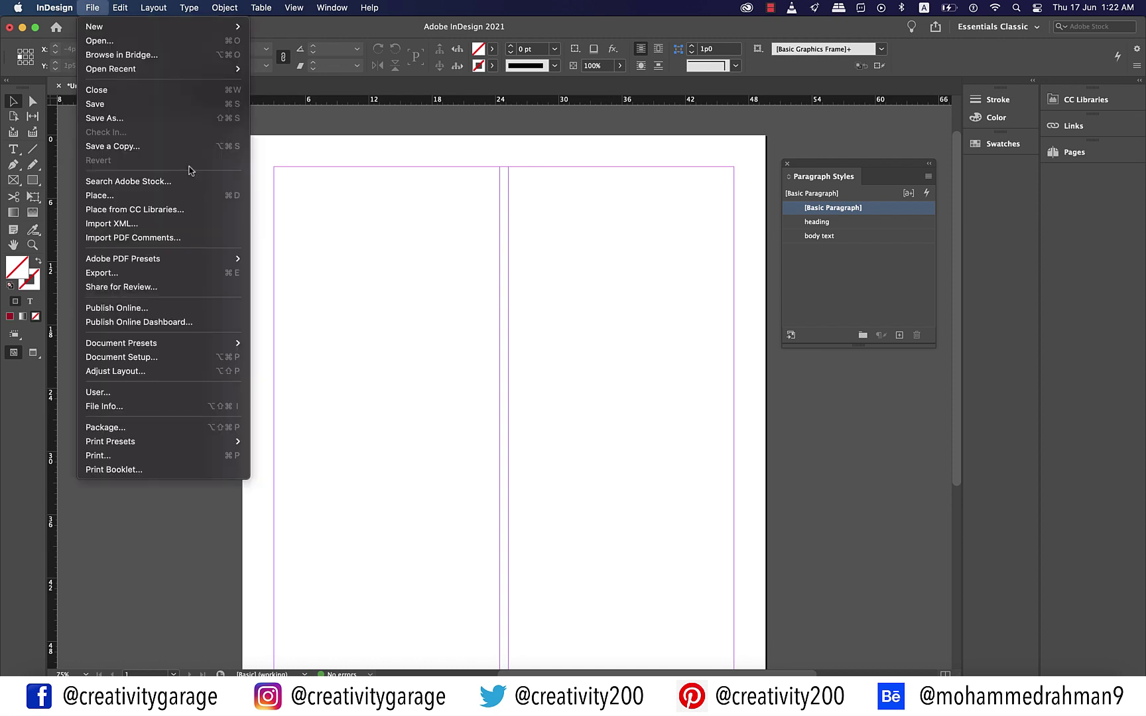
Step: Place 5.7_Text_Lipsum.docx with Show Import Options turned on
click(147, 198)
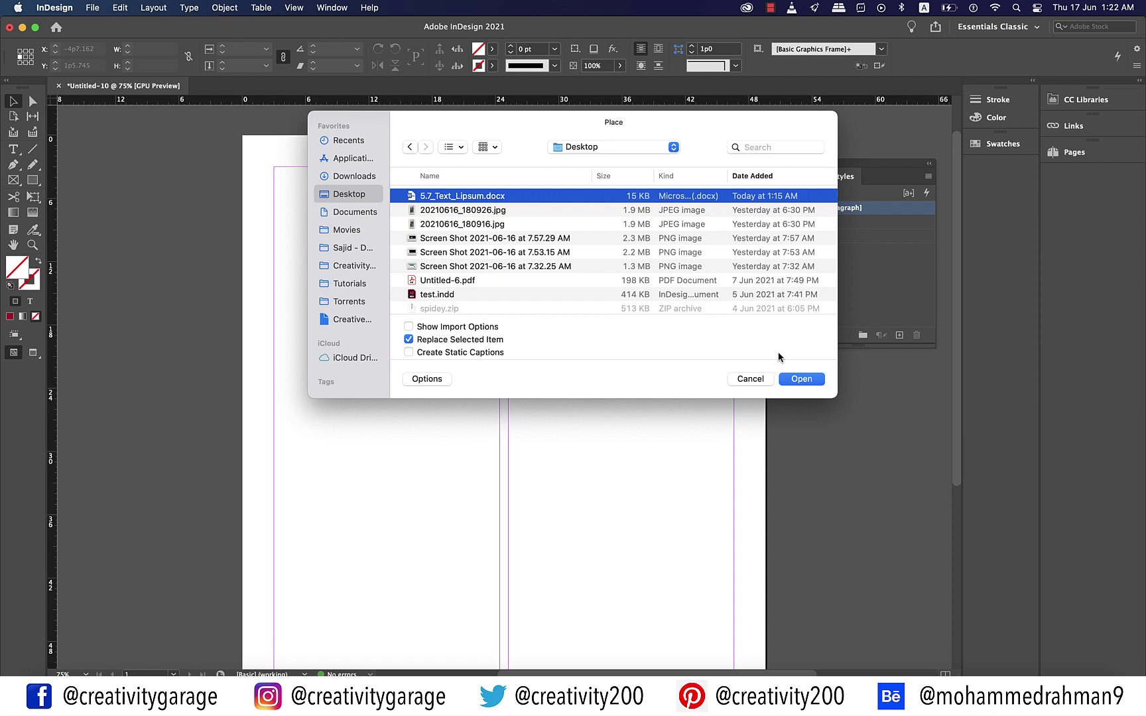
click(409, 326)
click(801, 378)
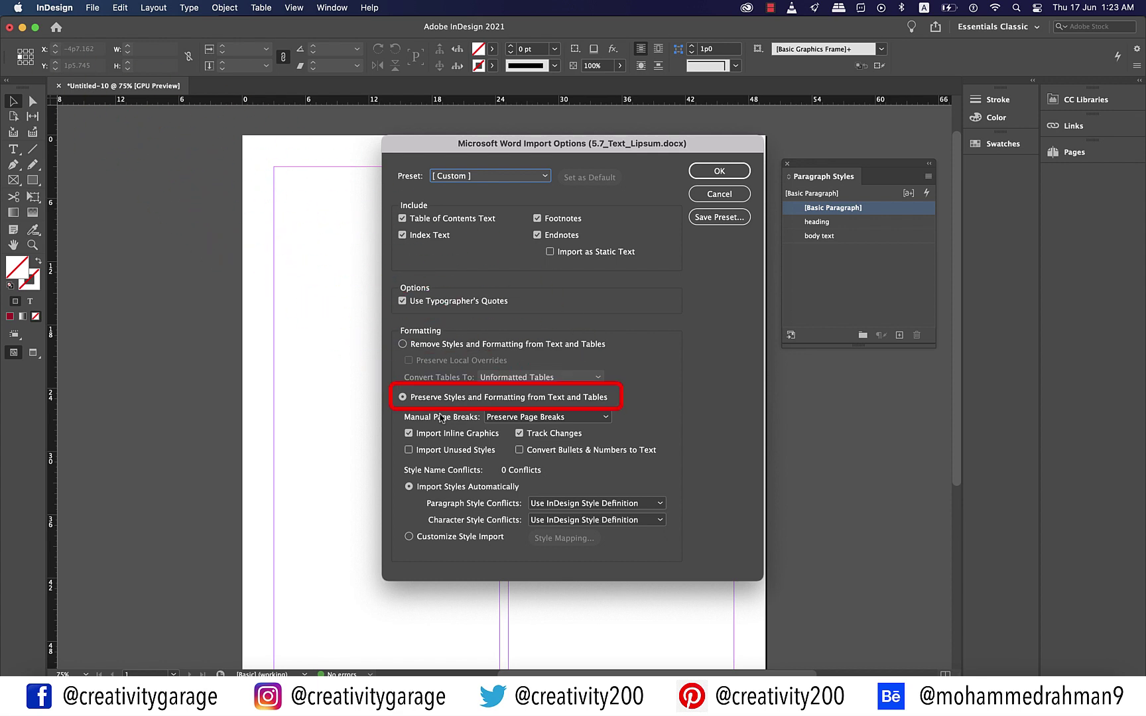
Step: Import the Word file with Preserve Styles and Formatting from Text and Tables
click(403, 397)
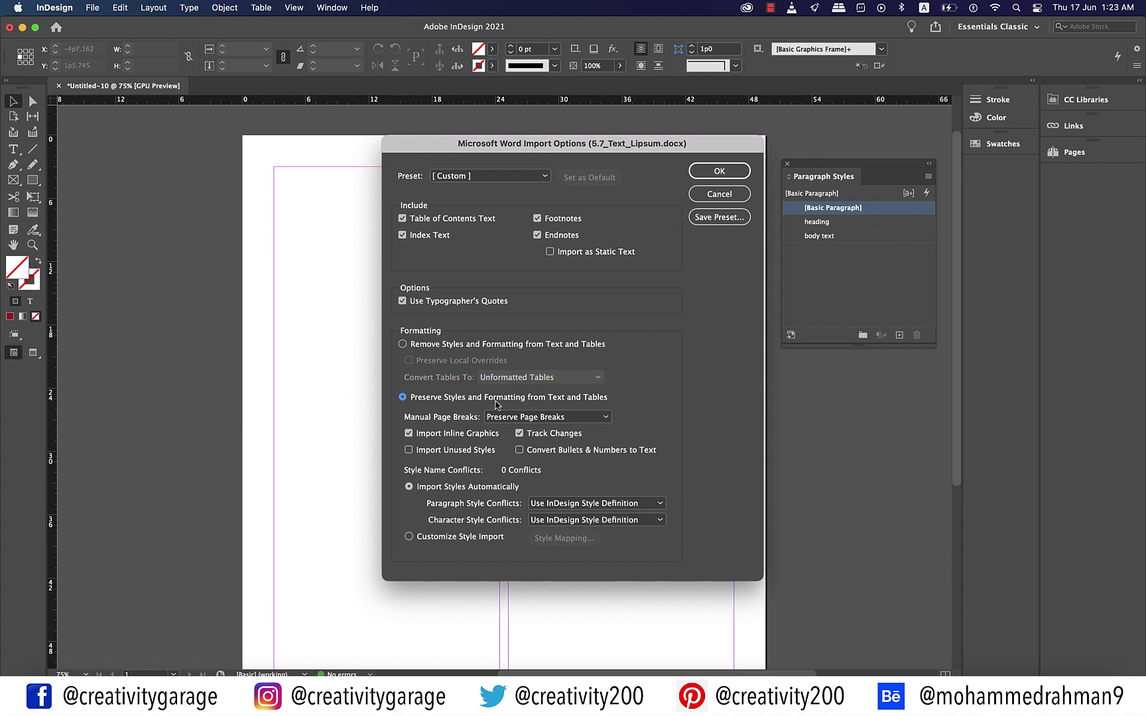
click(719, 172)
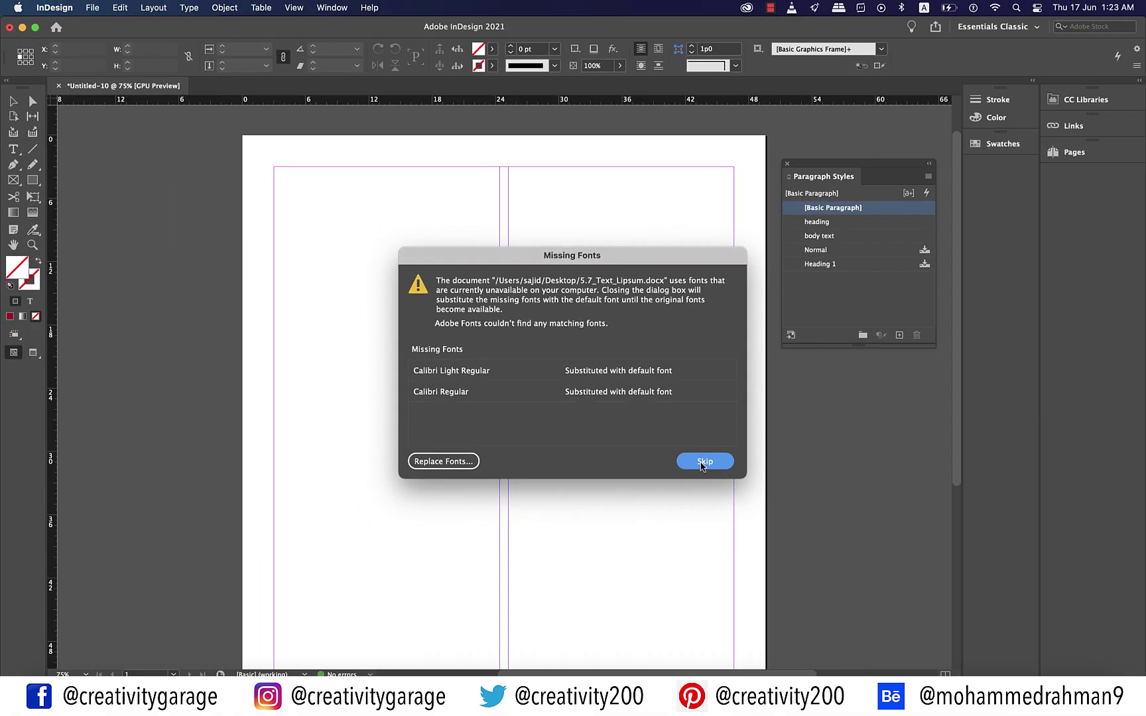
Step: Skip the missing Calibri fonts and autoflow the Word text from the top-left margin through both columns
click(840, 574)
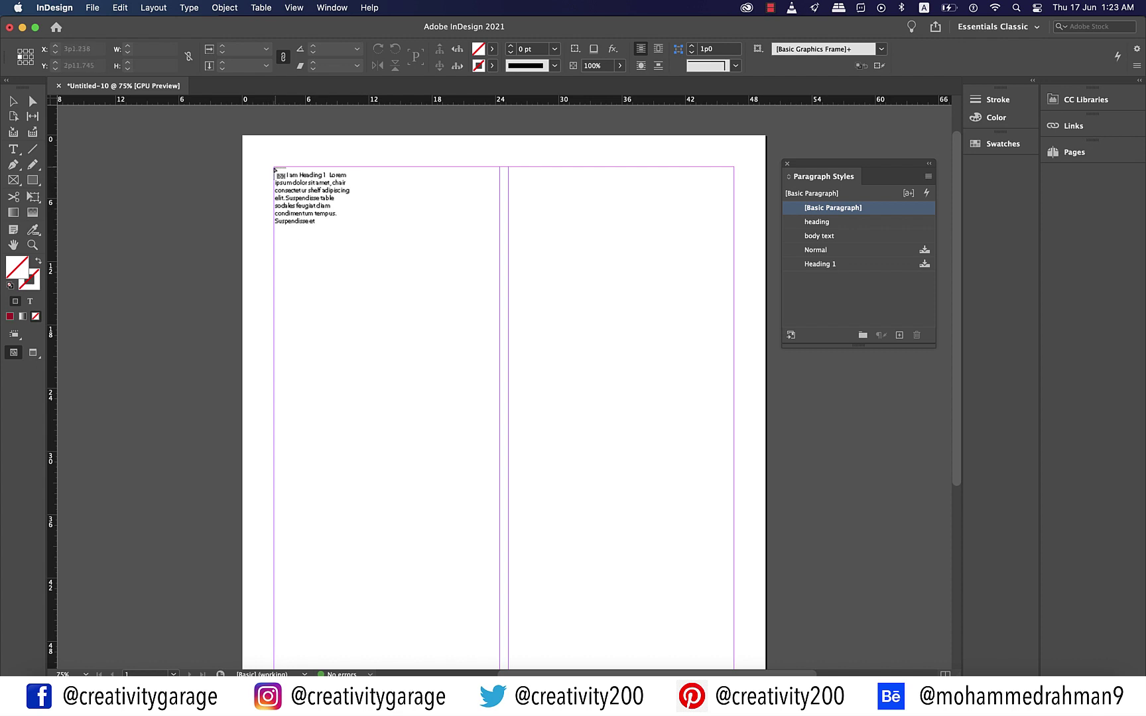
click(274, 169)
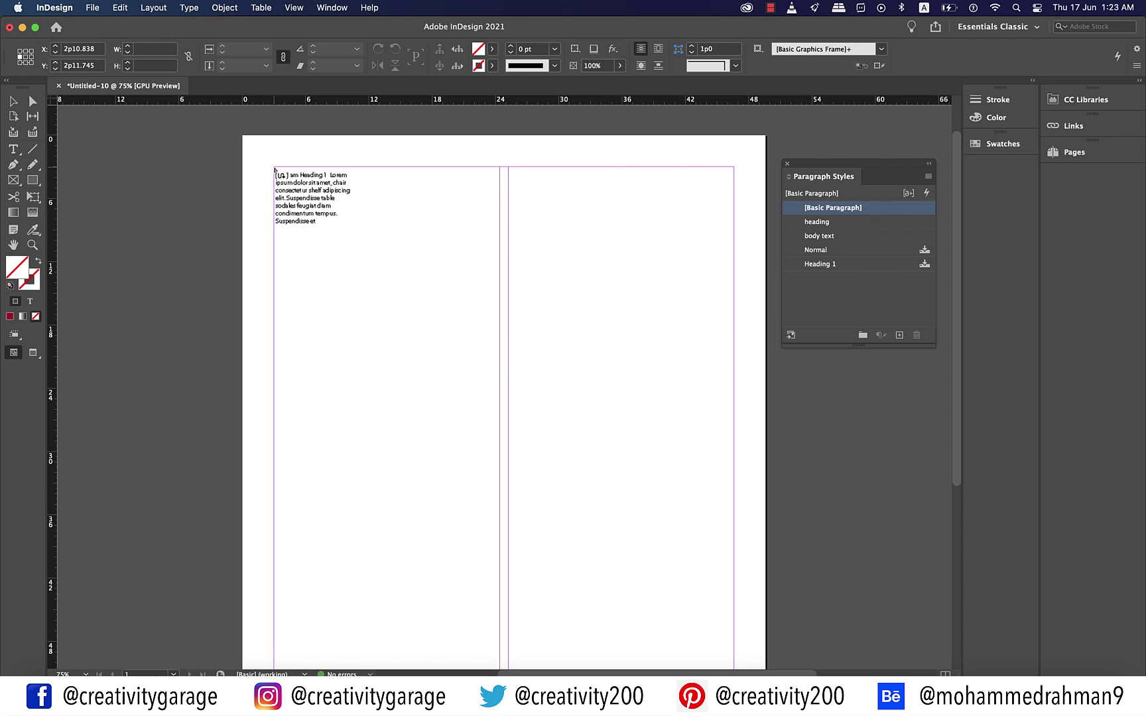
shift+click(274, 169)
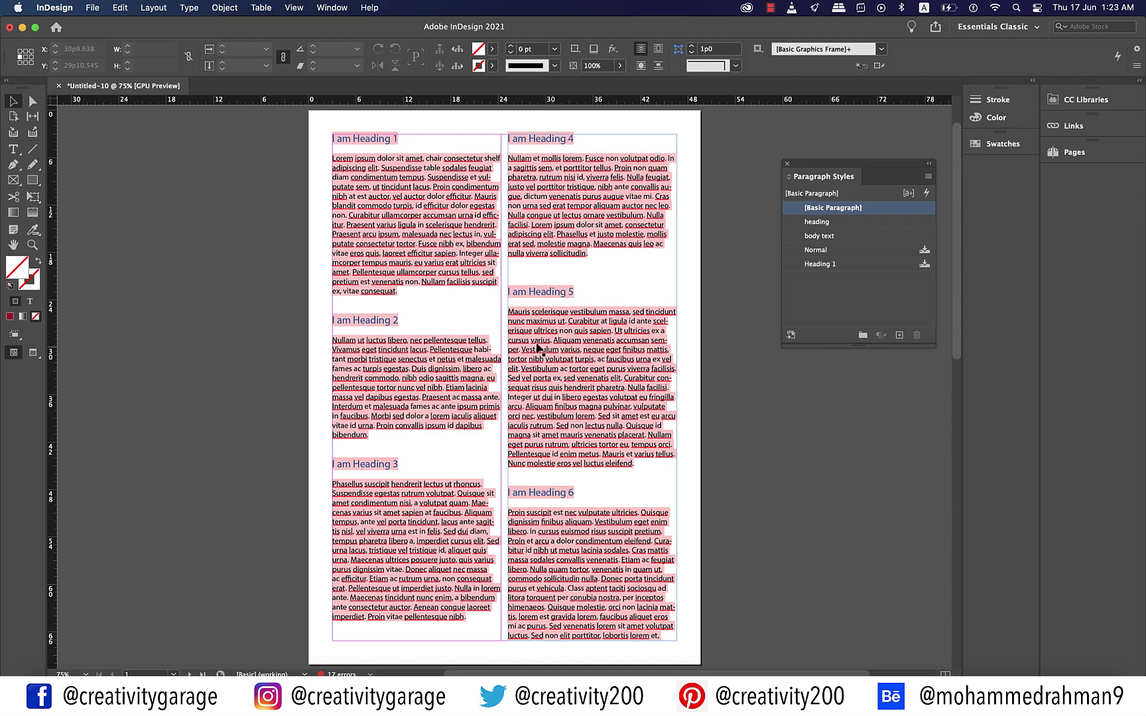
click(554, 353)
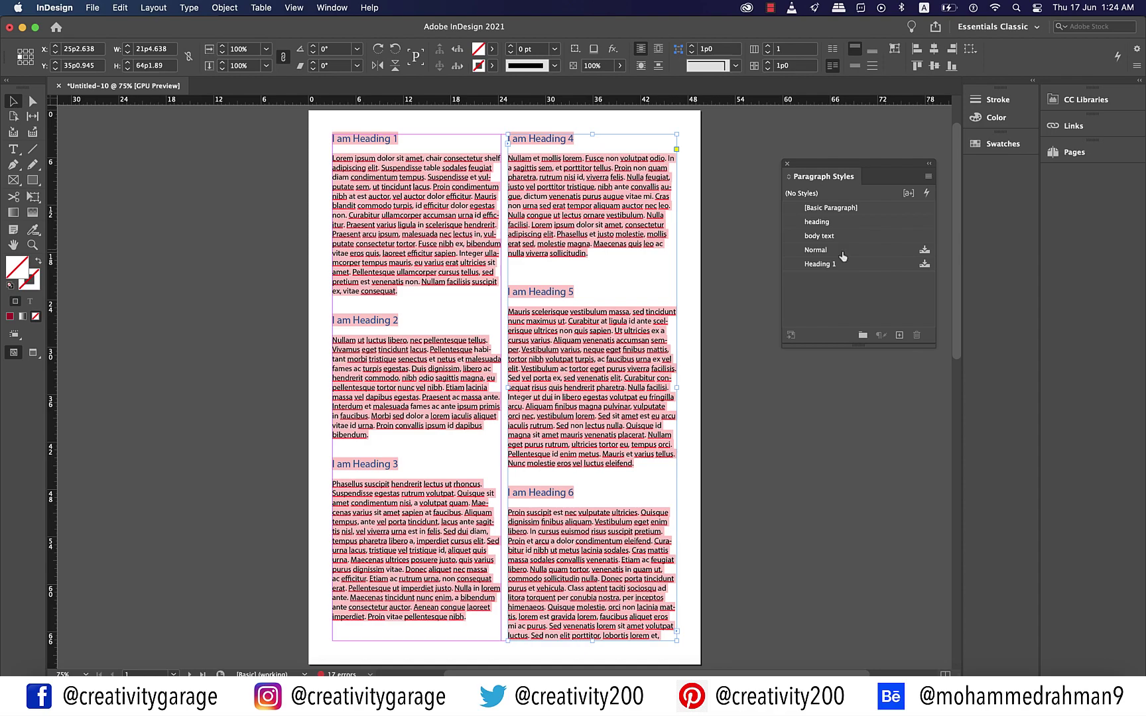
Step: Delete the imported Heading 1 paragraph style, replacing it with 'heading'
click(817, 265)
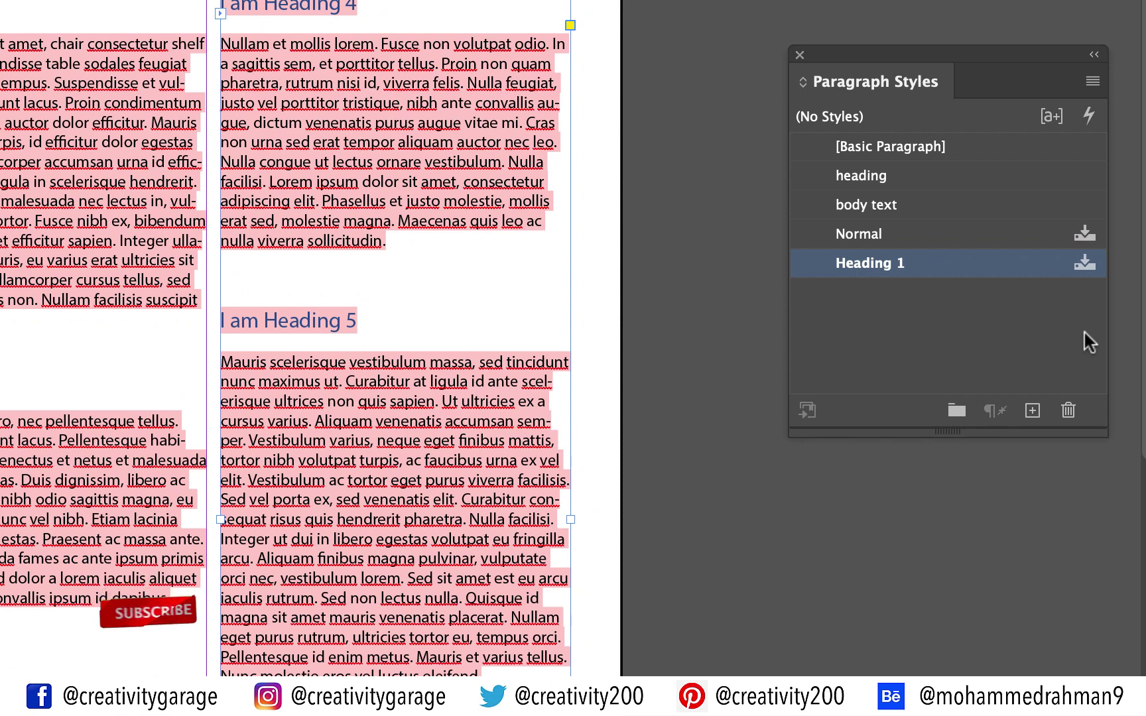
click(1069, 411)
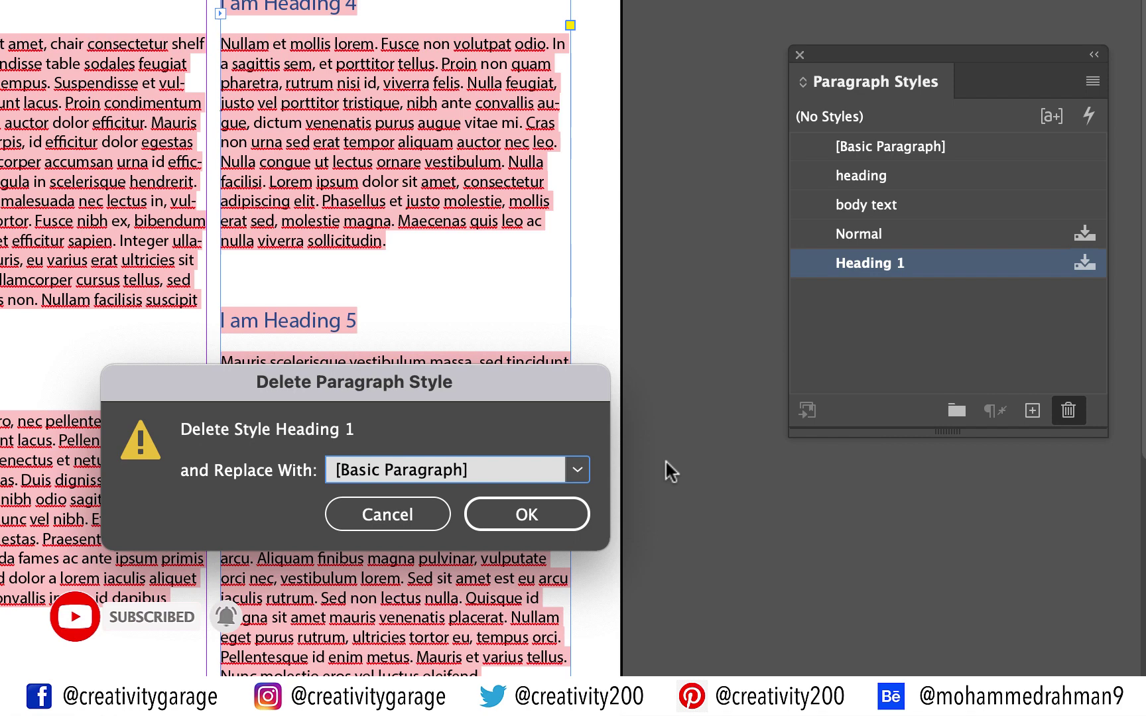
click(578, 470)
click(366, 554)
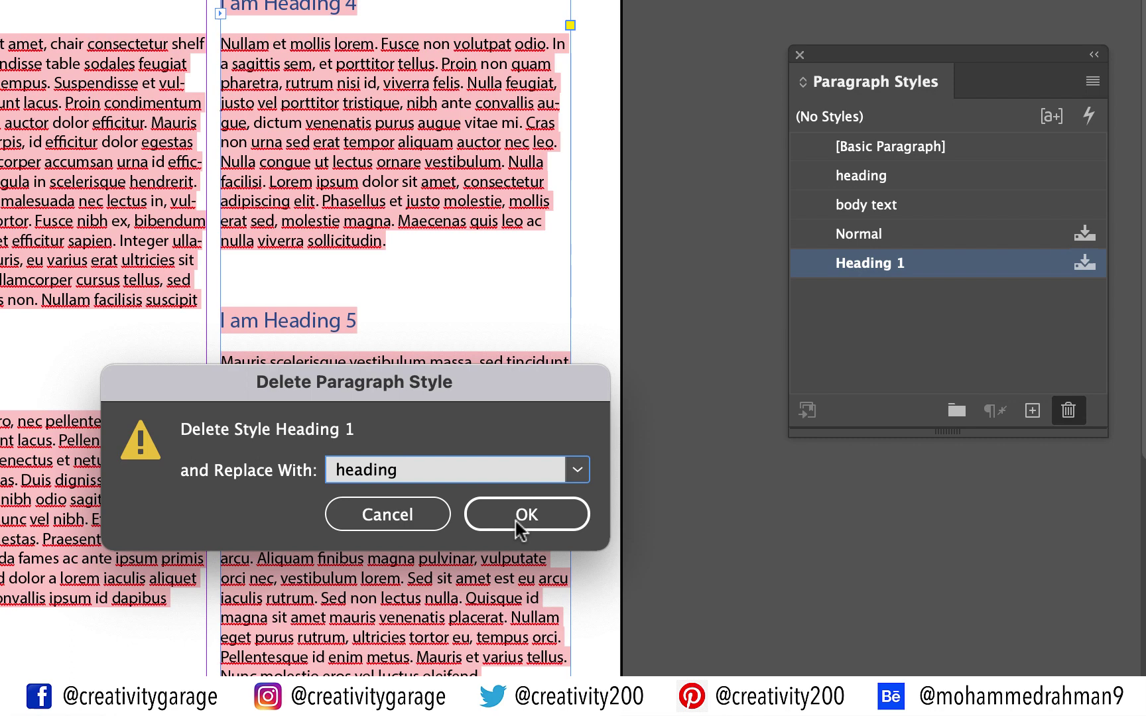
click(516, 522)
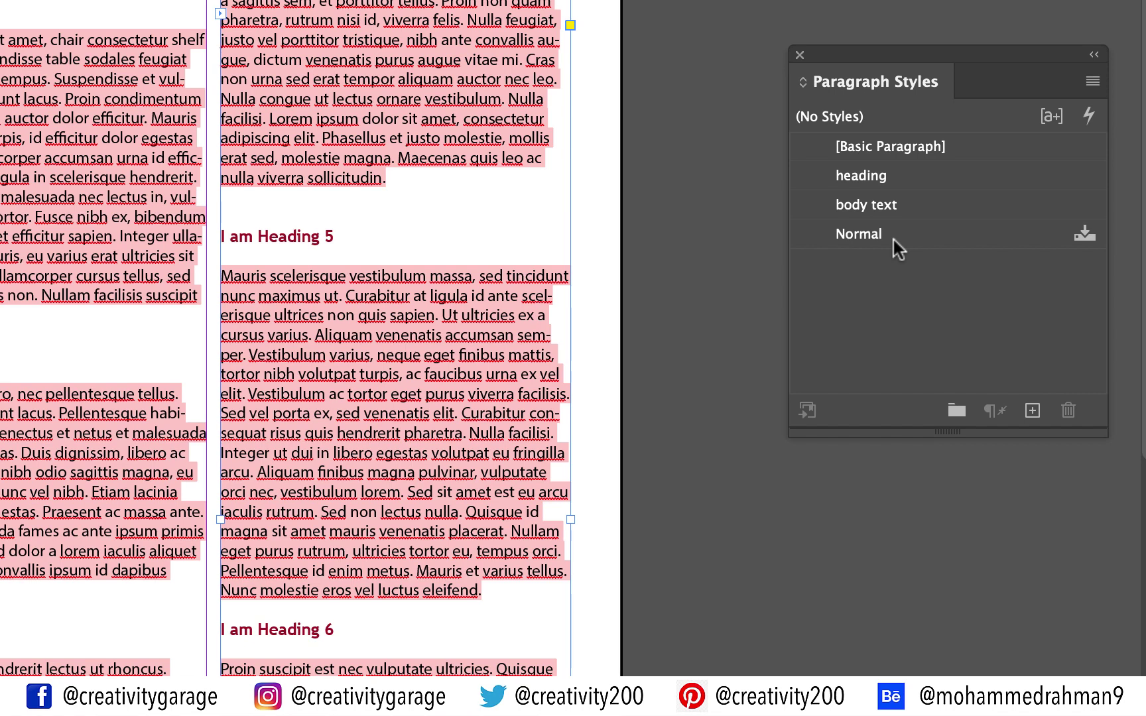
Step: Delete the imported Normal paragraph style, replacing it with 'body text'
drag(893, 240, 1069, 412)
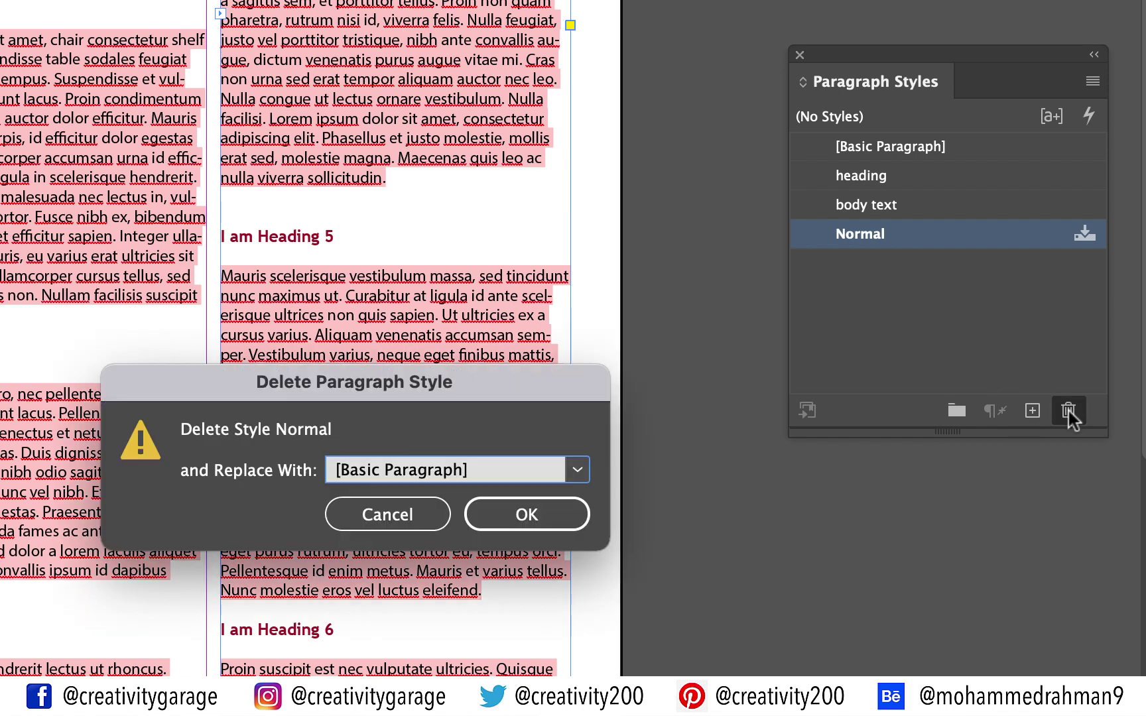
click(575, 475)
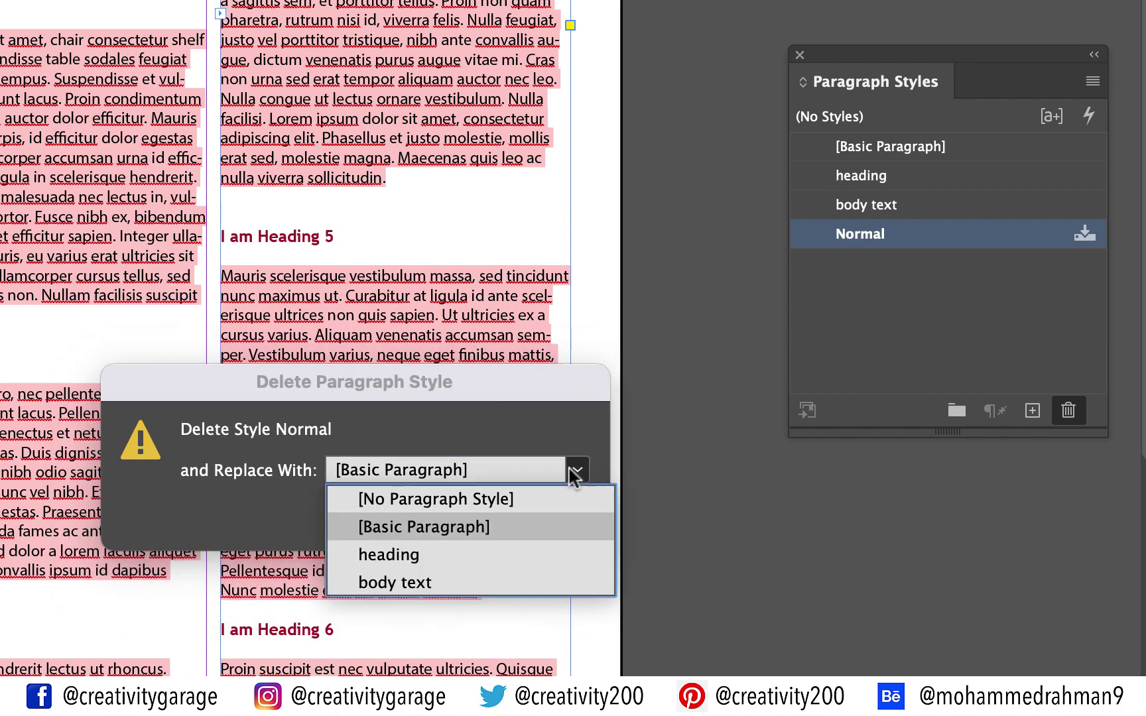
click(413, 584)
click(539, 521)
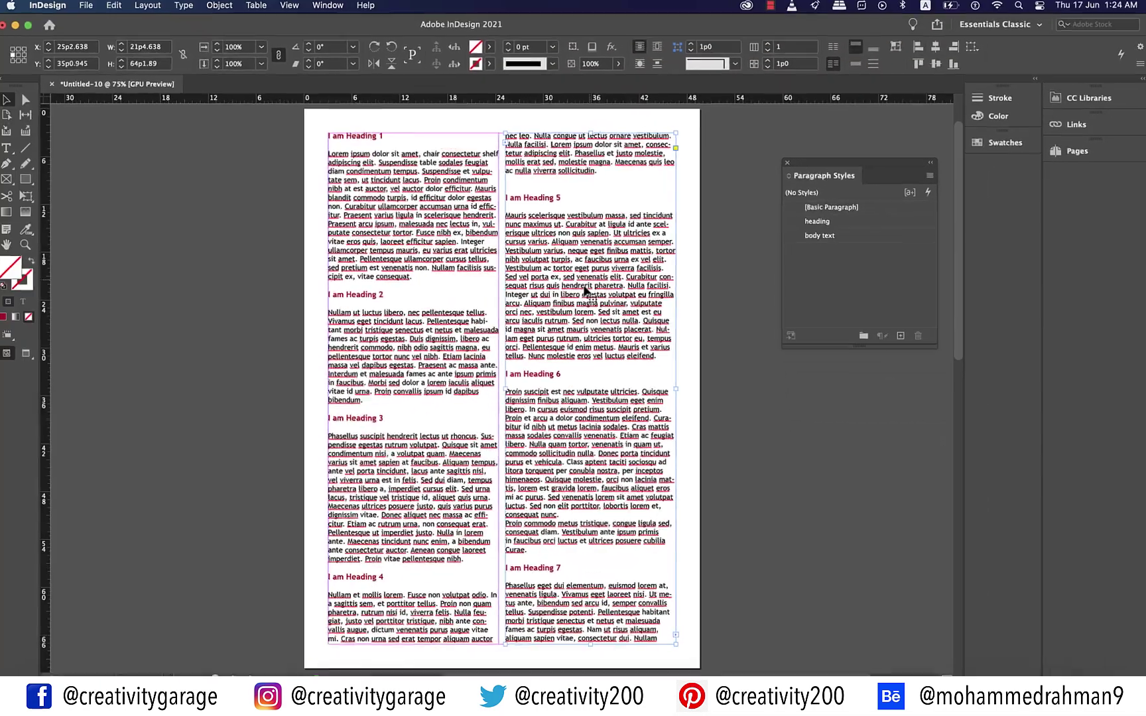
Step: Undo three times to remove the placed Word text, then delete the Normal and Heading 1 styles
scroll(462, 306, up, 2)
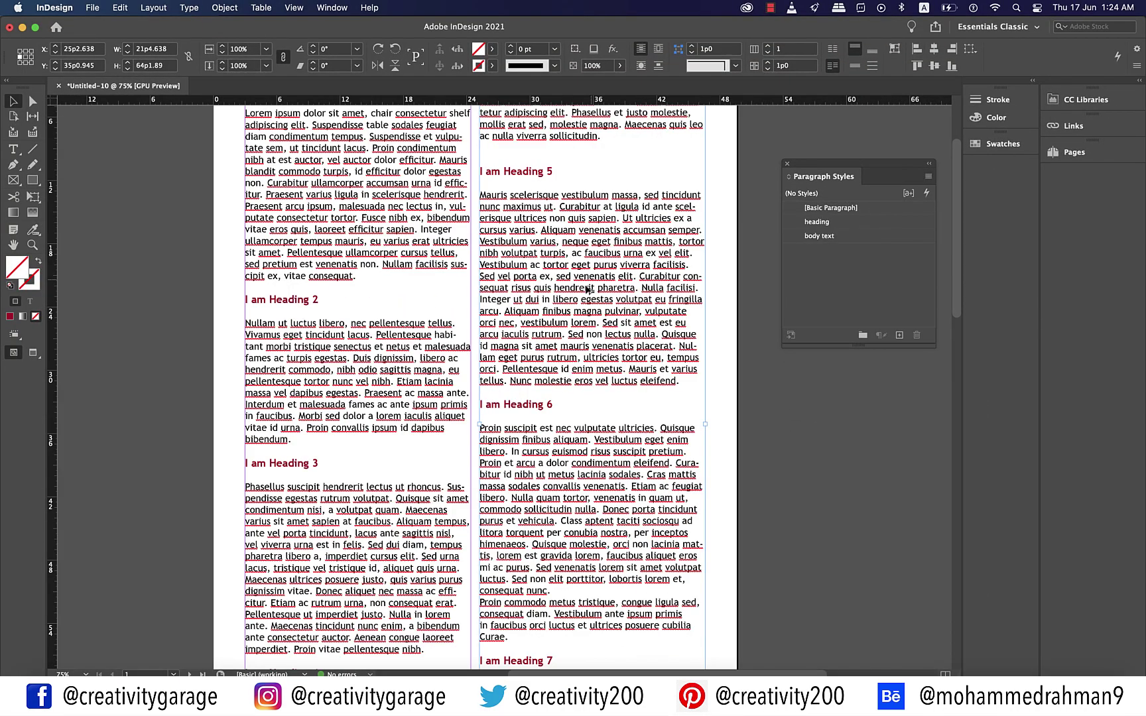
scroll(587, 289, up, 3)
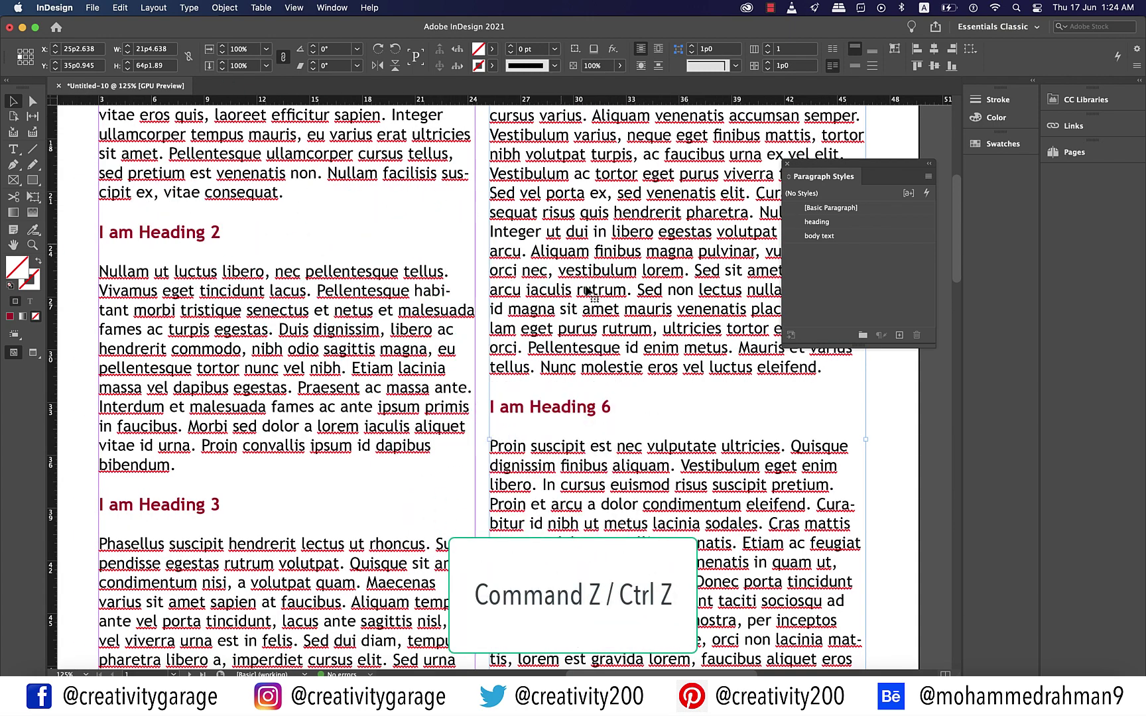
key(super+z)
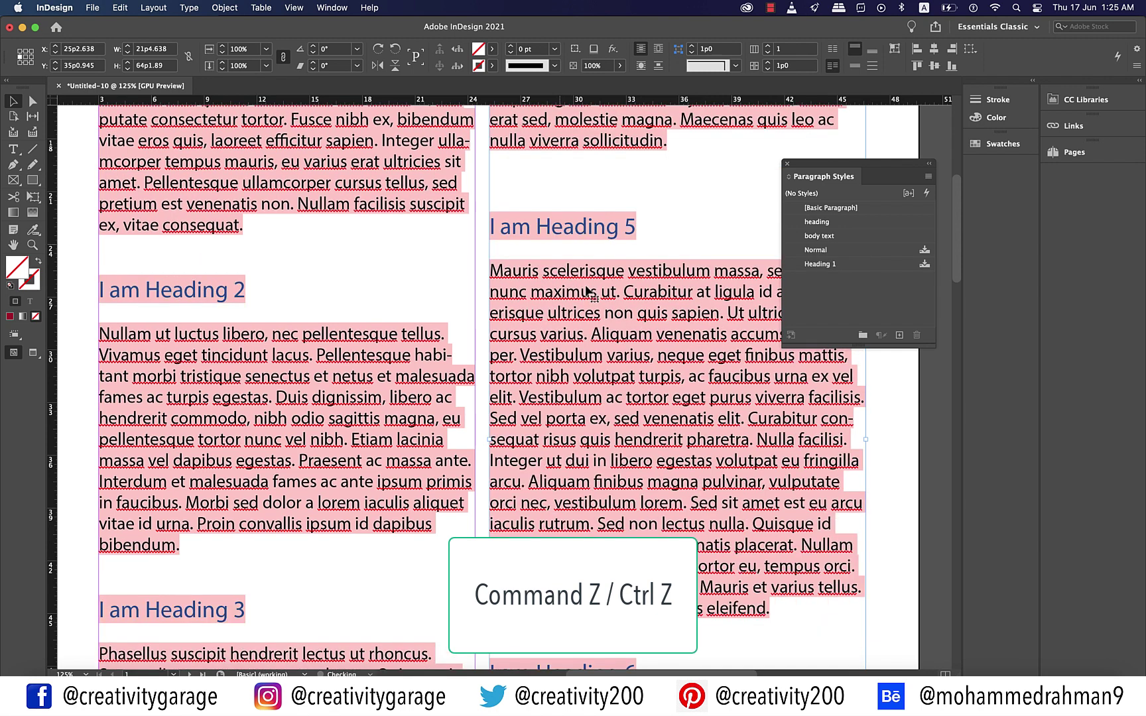
key(super+z)
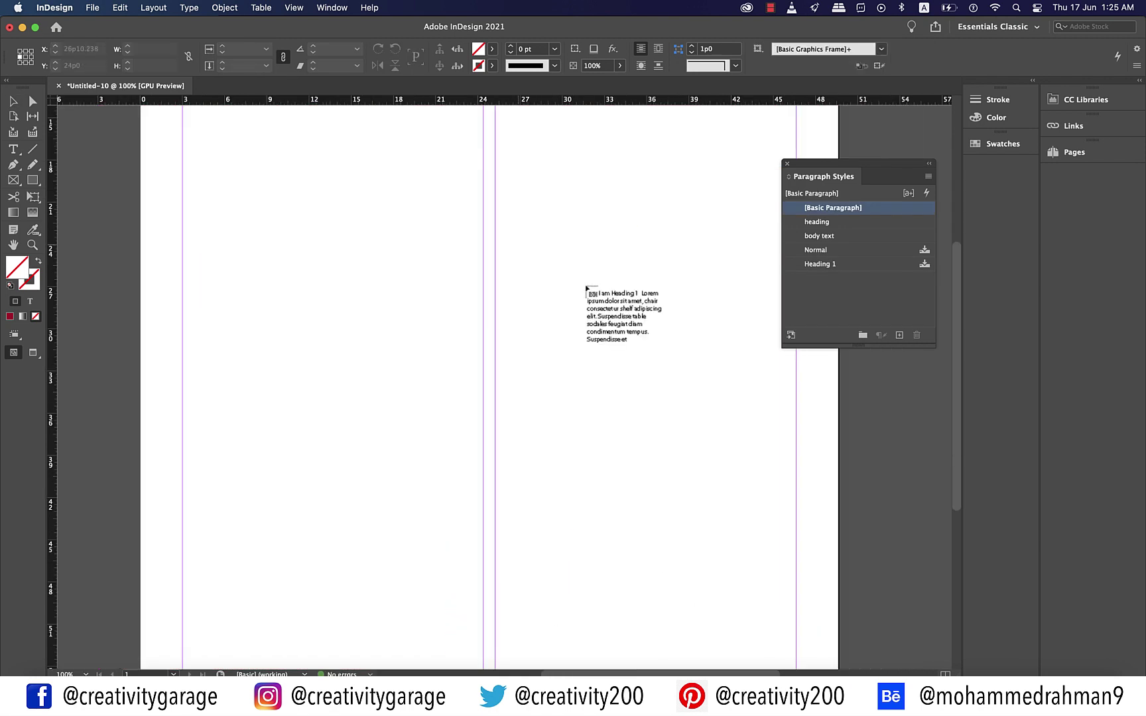
key(super+z)
key(super+z)
key(super+z)
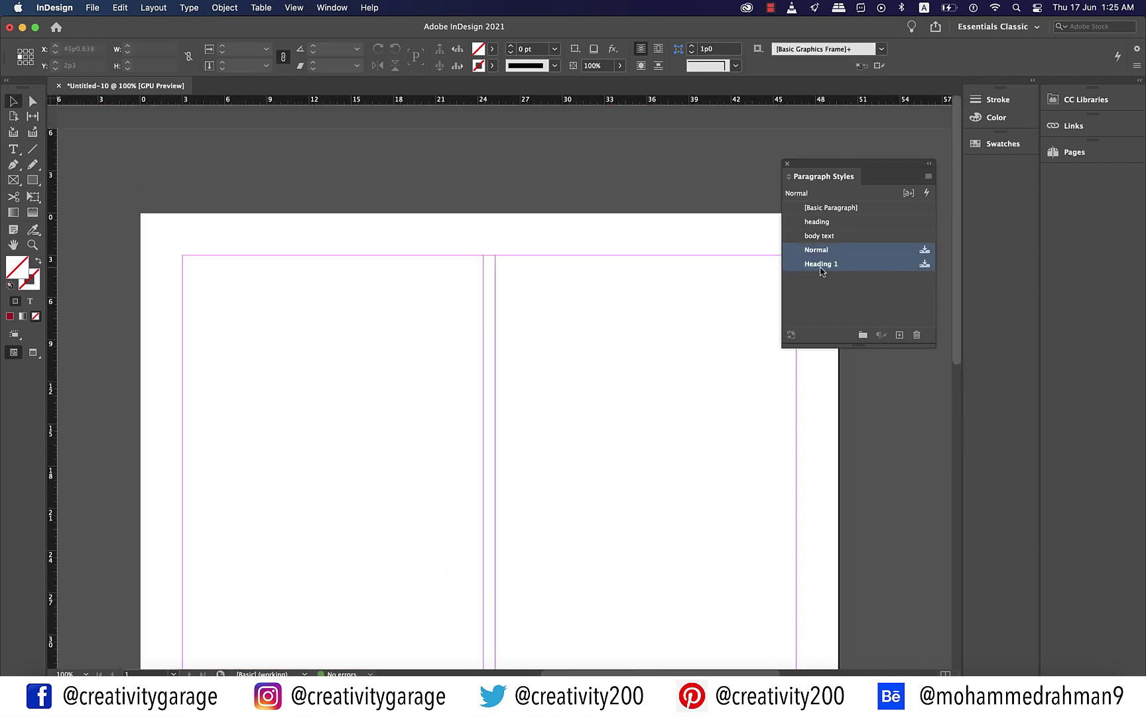
click(916, 334)
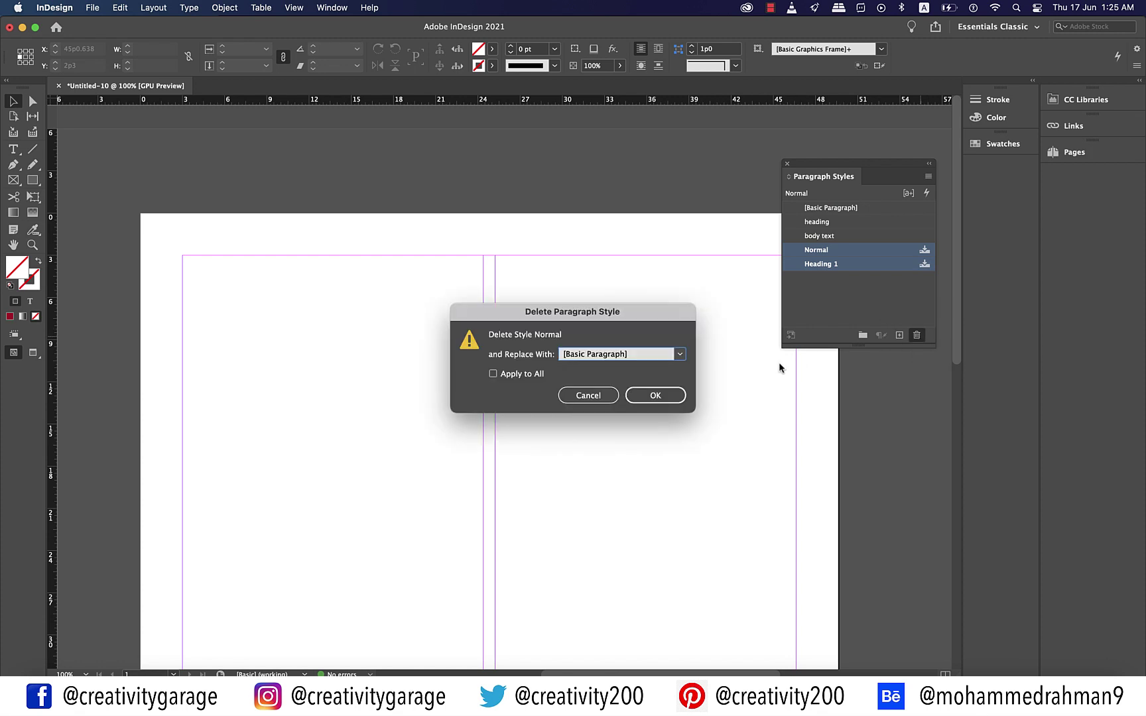
Step: Replace the deleted styles with Basic Paragraph, then place 5.7_Text_Lipsum.docx using Customize Style Import
click(656, 395)
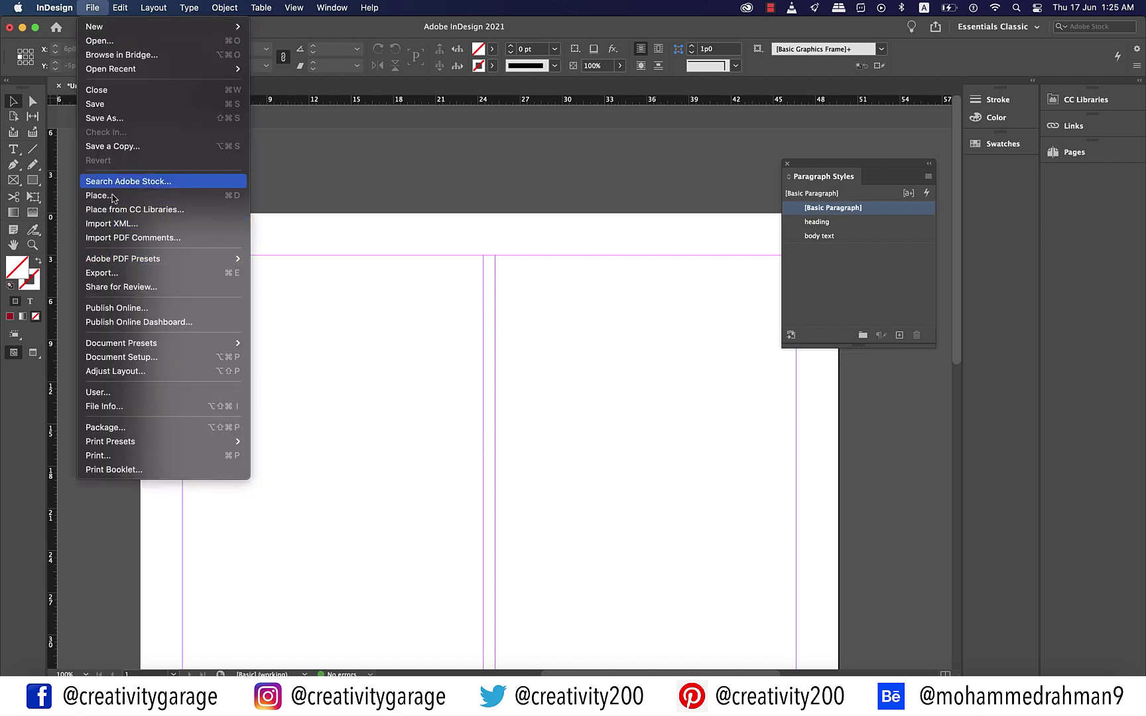
click(111, 196)
click(450, 198)
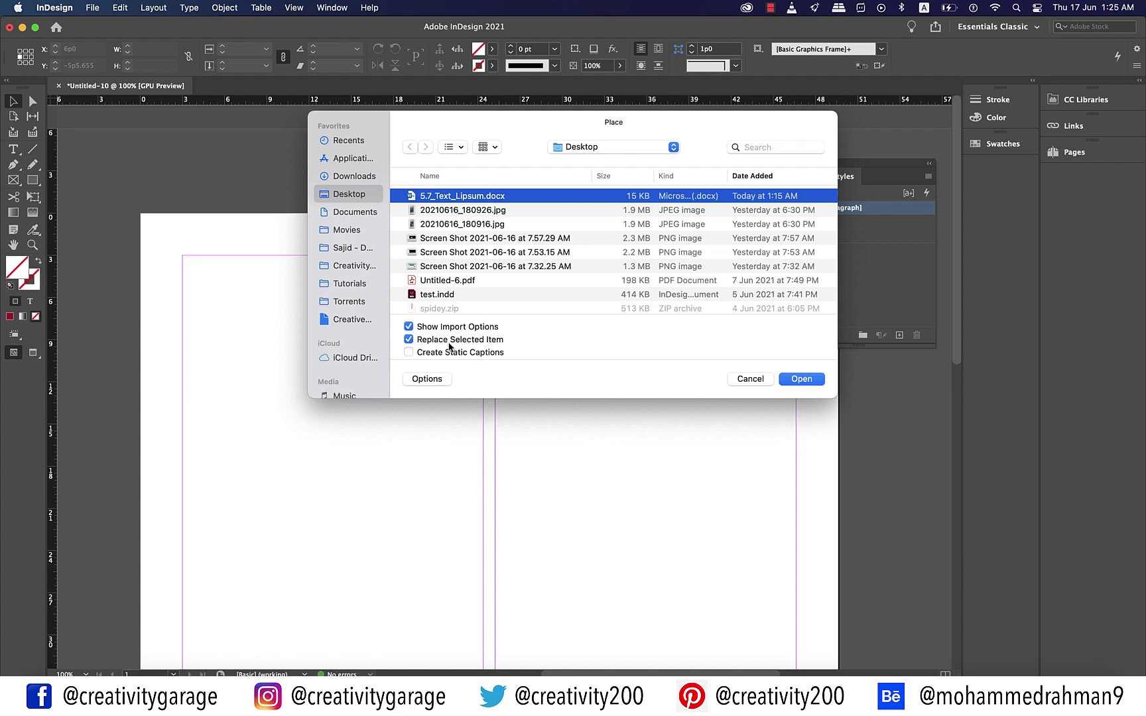
click(796, 379)
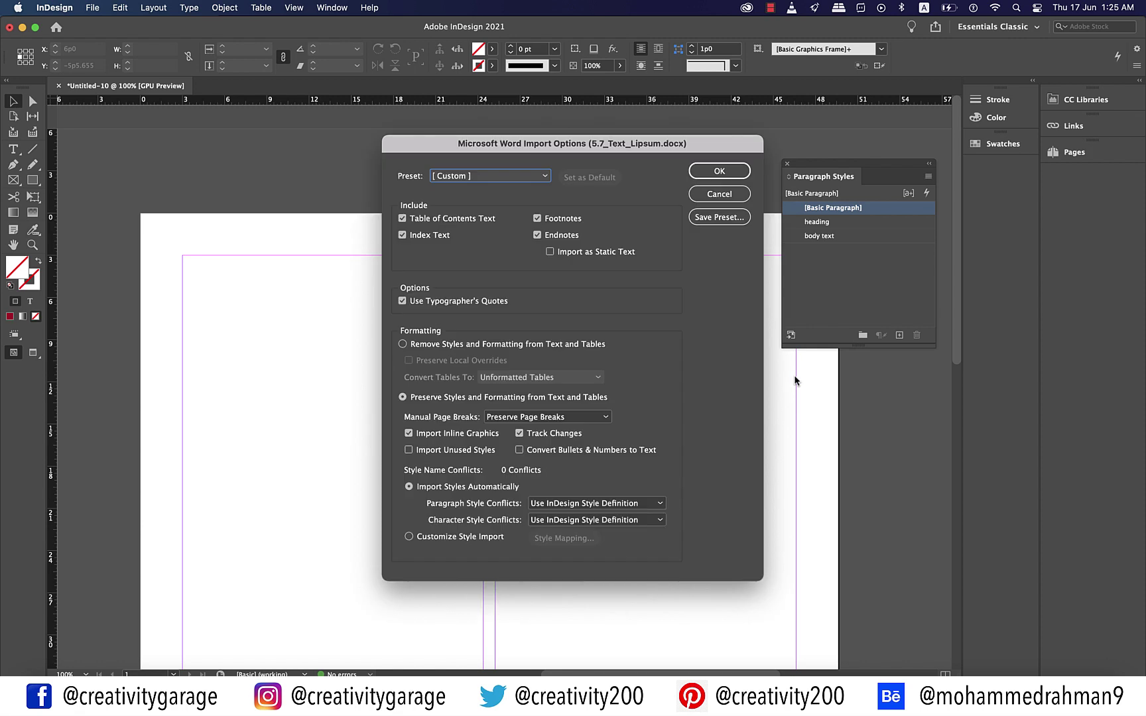
click(409, 537)
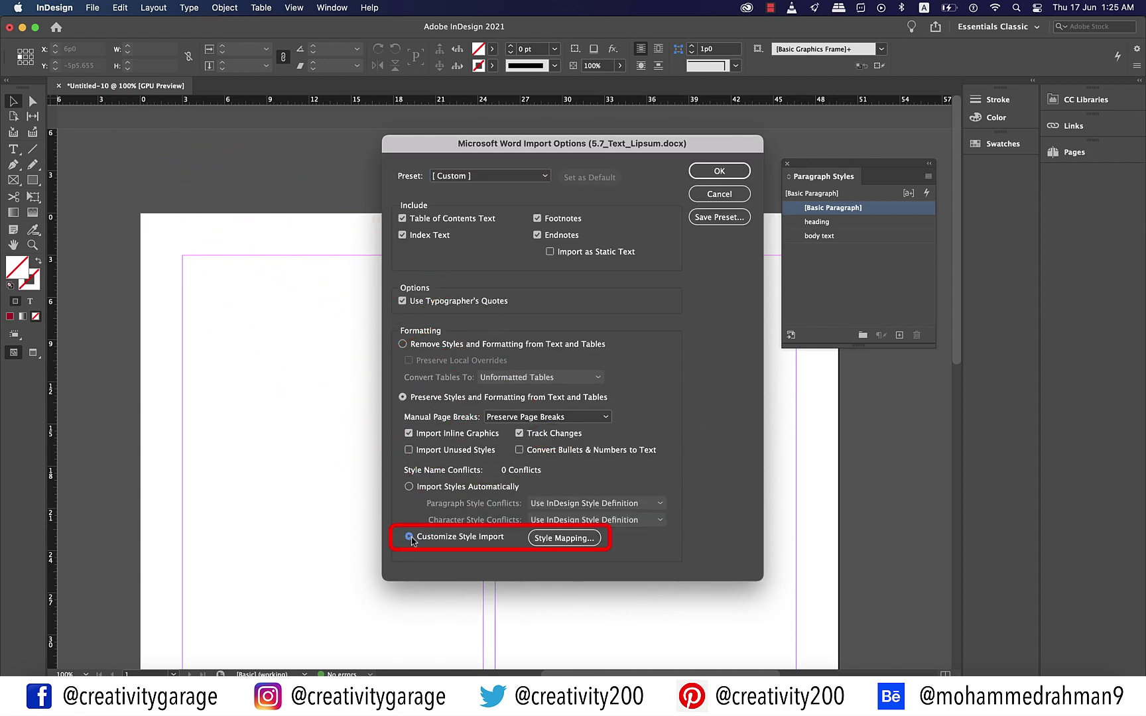
Step: In Style Mapping, map Word's Normal to body text and Heading 1 to heading
click(580, 541)
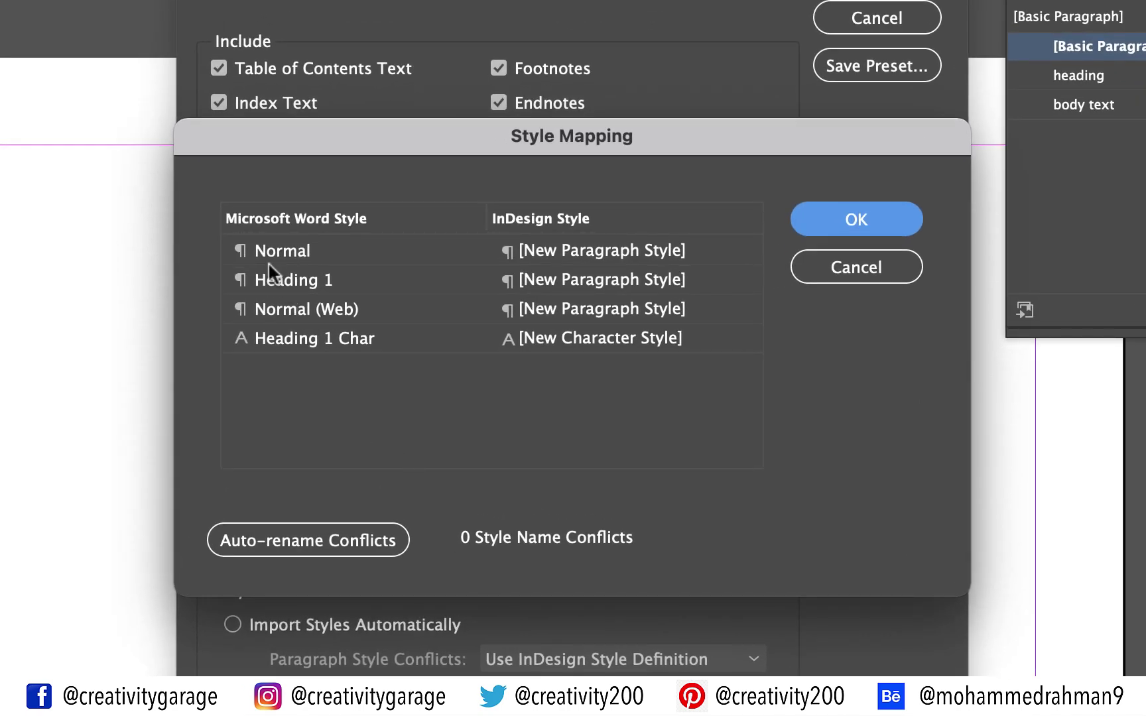
click(507, 251)
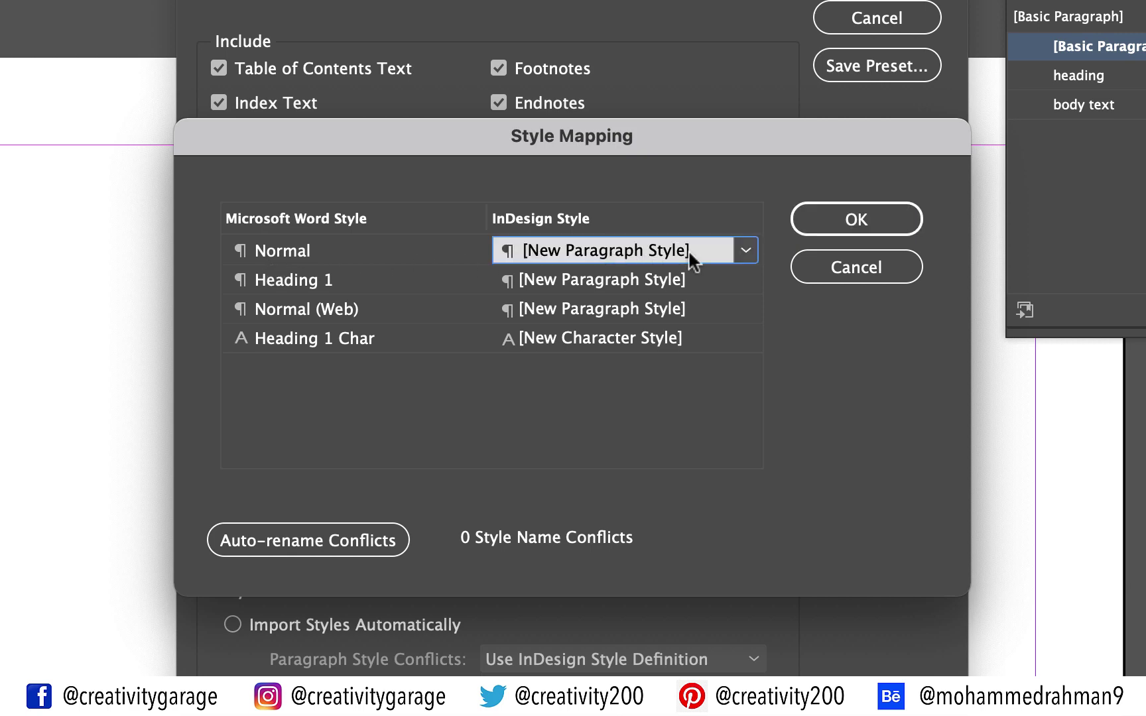
click(747, 255)
click(581, 393)
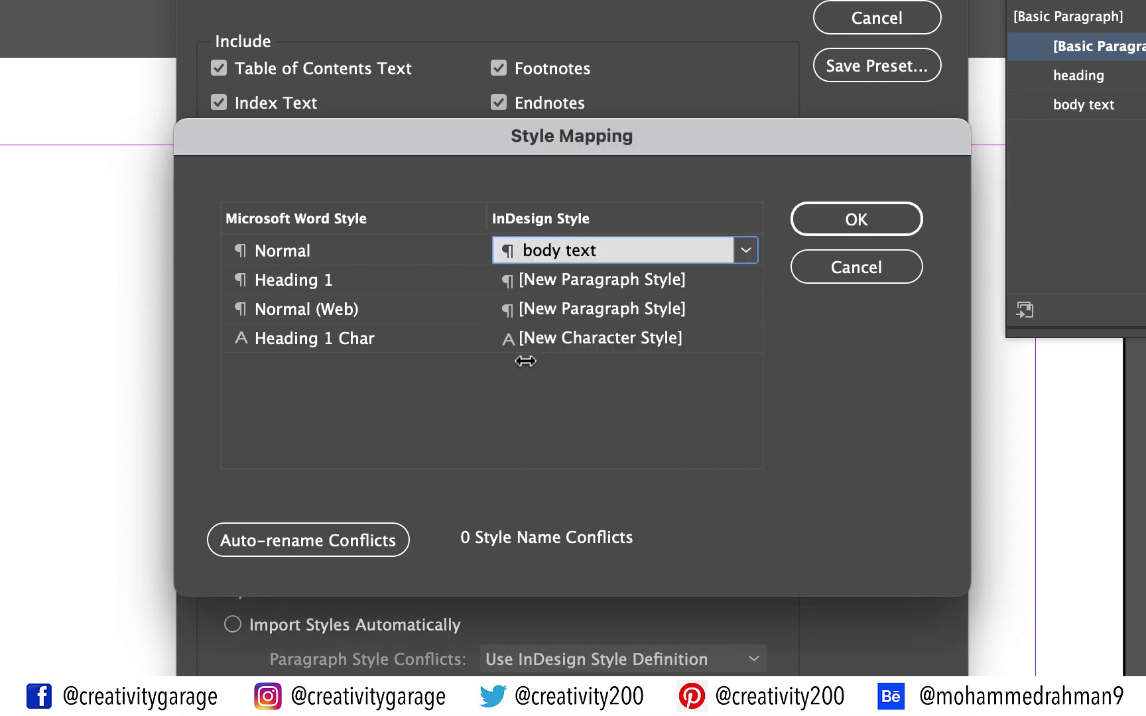
click(331, 289)
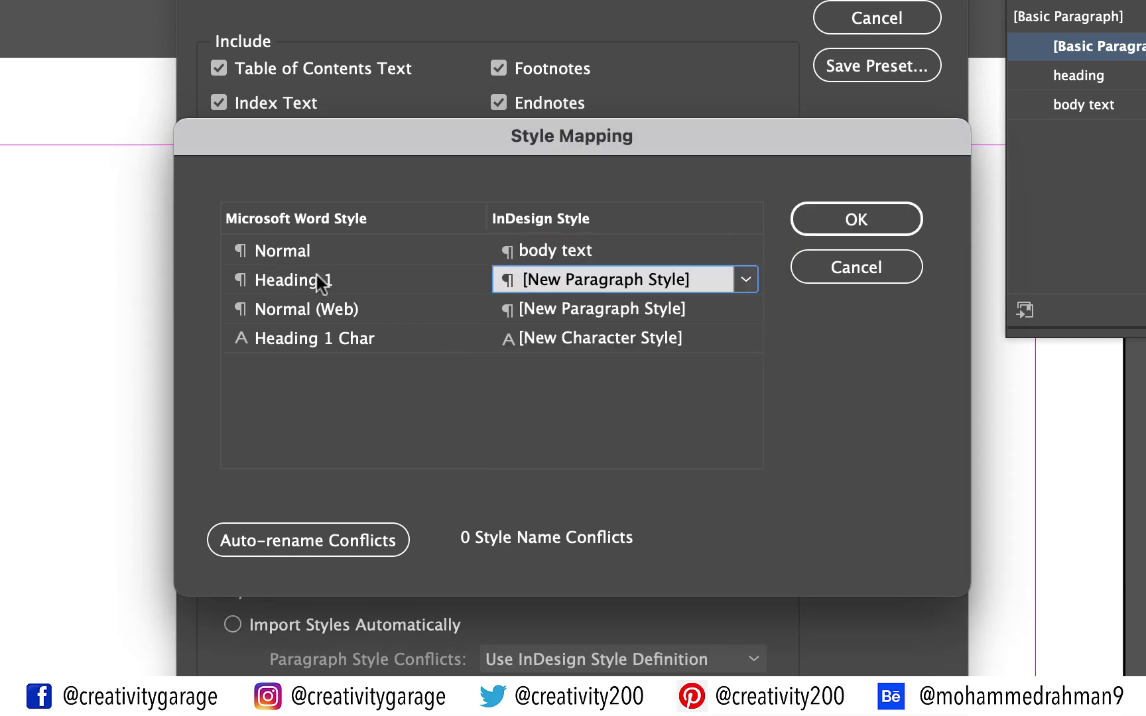
click(744, 285)
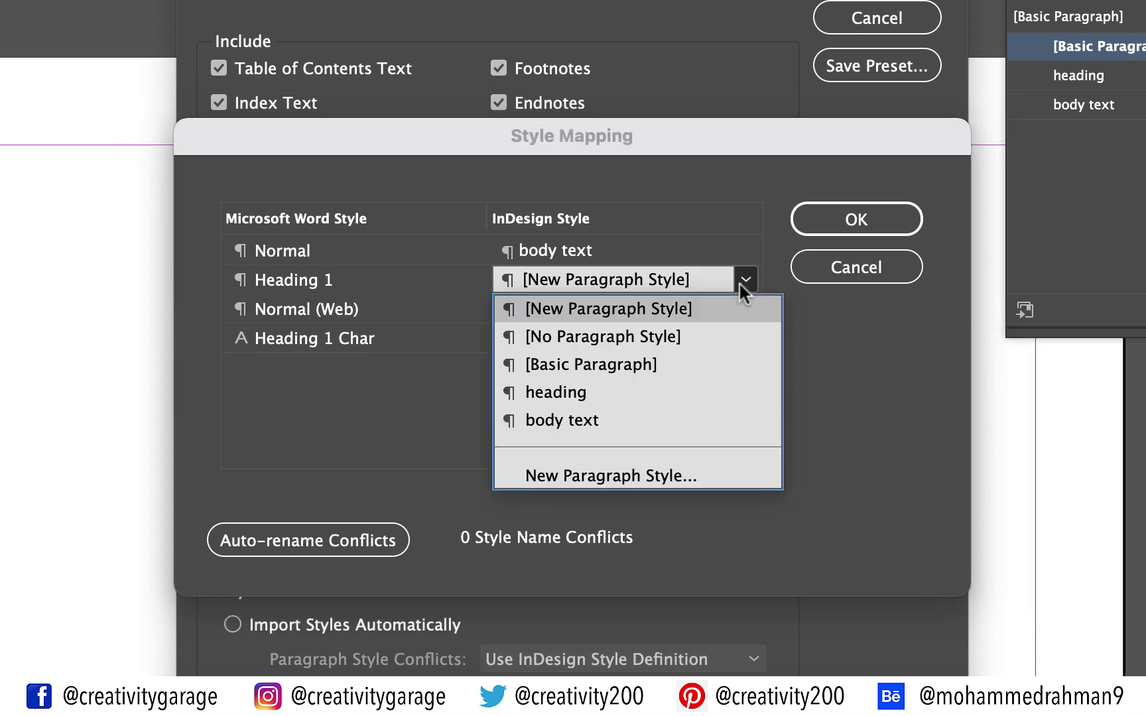
click(616, 392)
Step: Map Normal (Web) to body text, keep Heading 1 Char as a new style, and accept
click(345, 317)
click(746, 309)
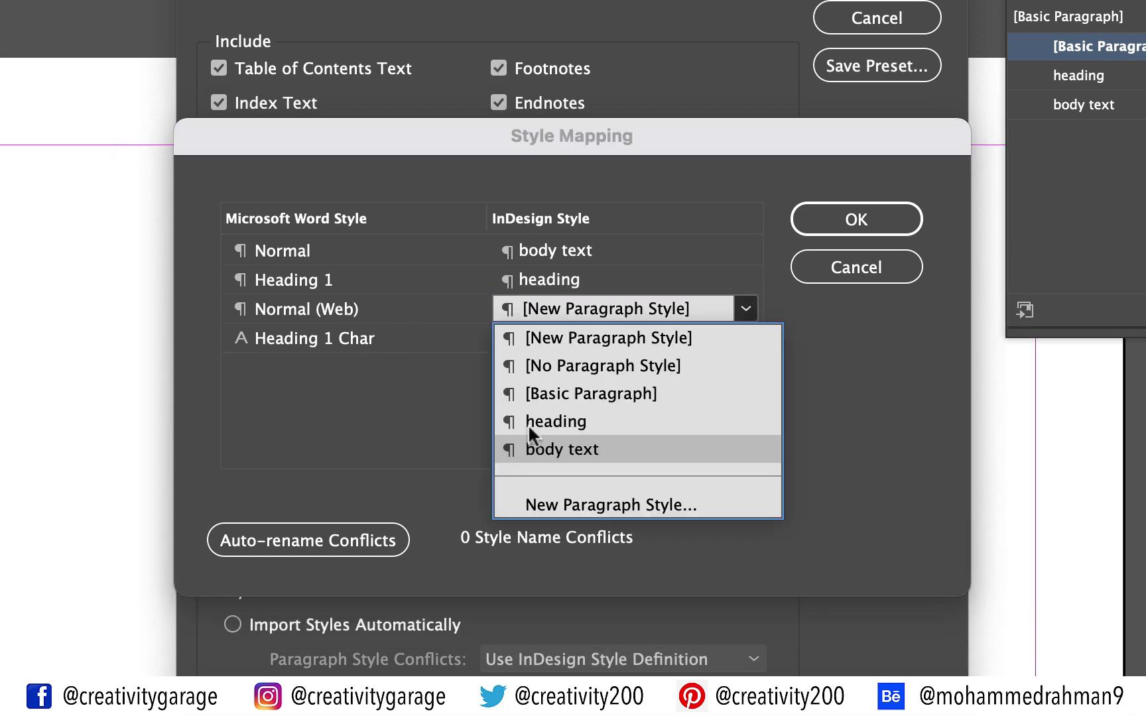
click(530, 448)
click(386, 342)
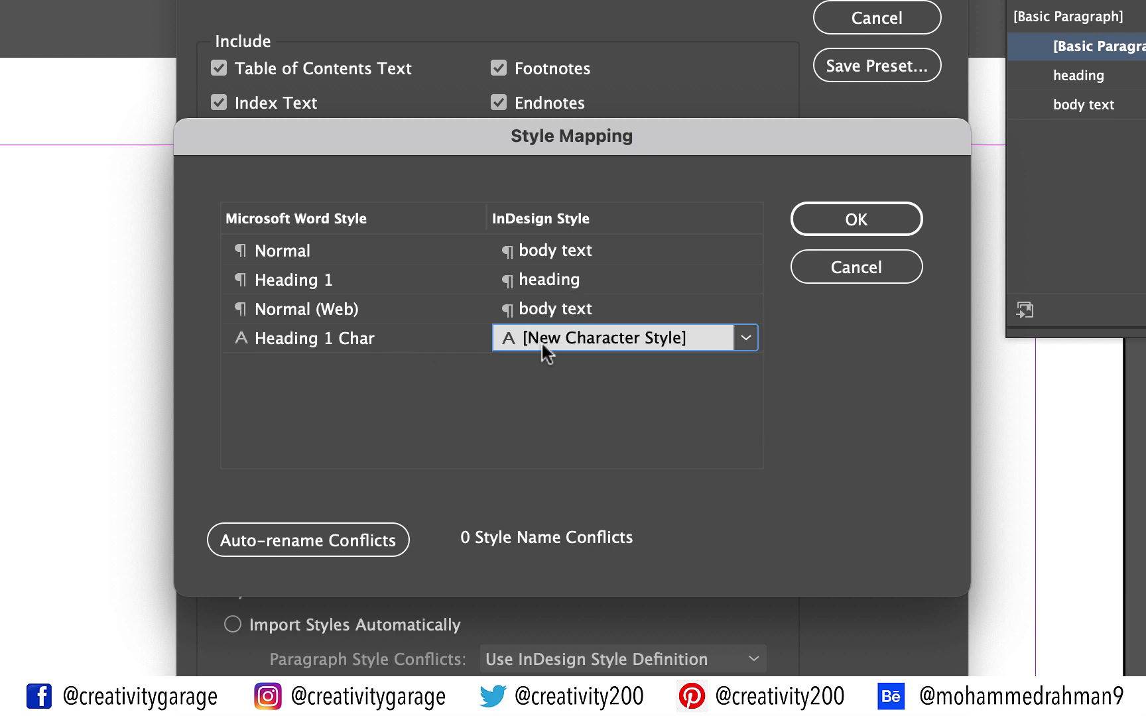
click(745, 339)
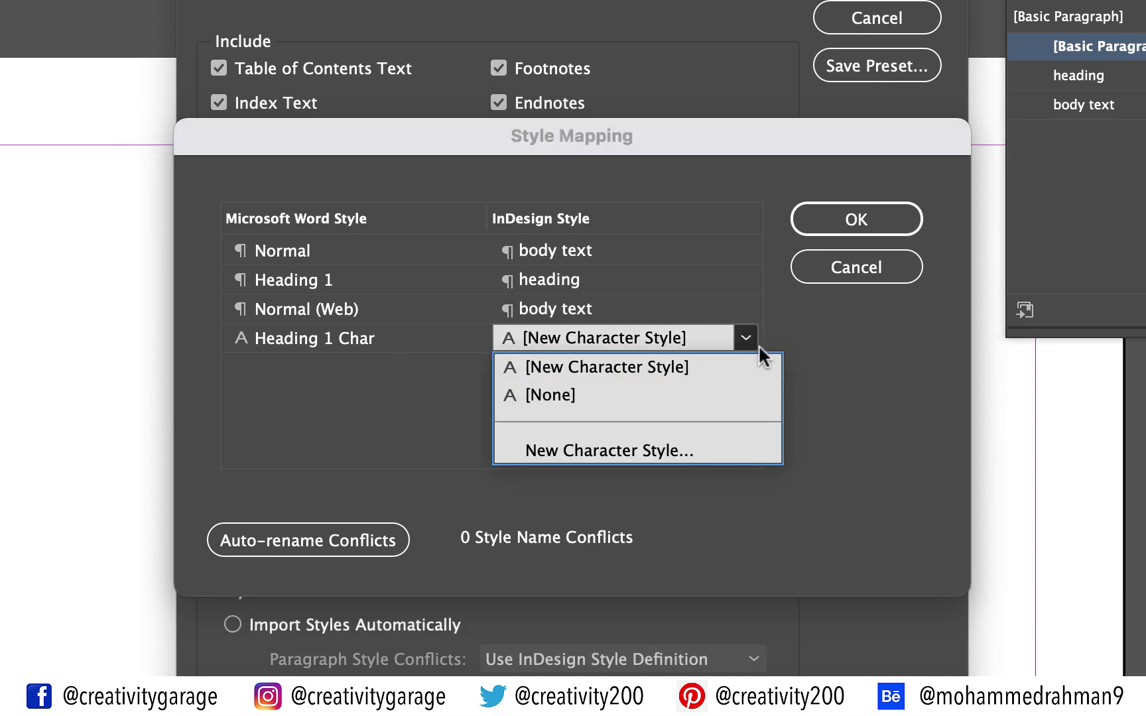
click(822, 362)
click(862, 222)
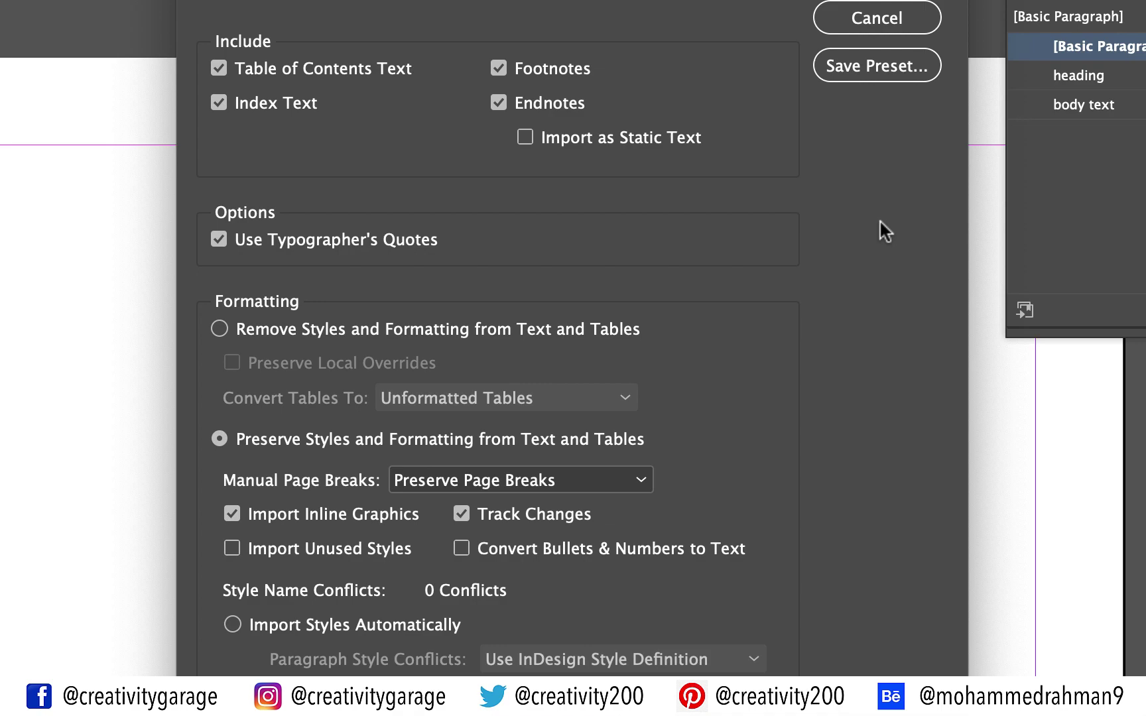
Step: Accept the Word import options and autoflow the text into both columns from the top-left margin
click(884, 0)
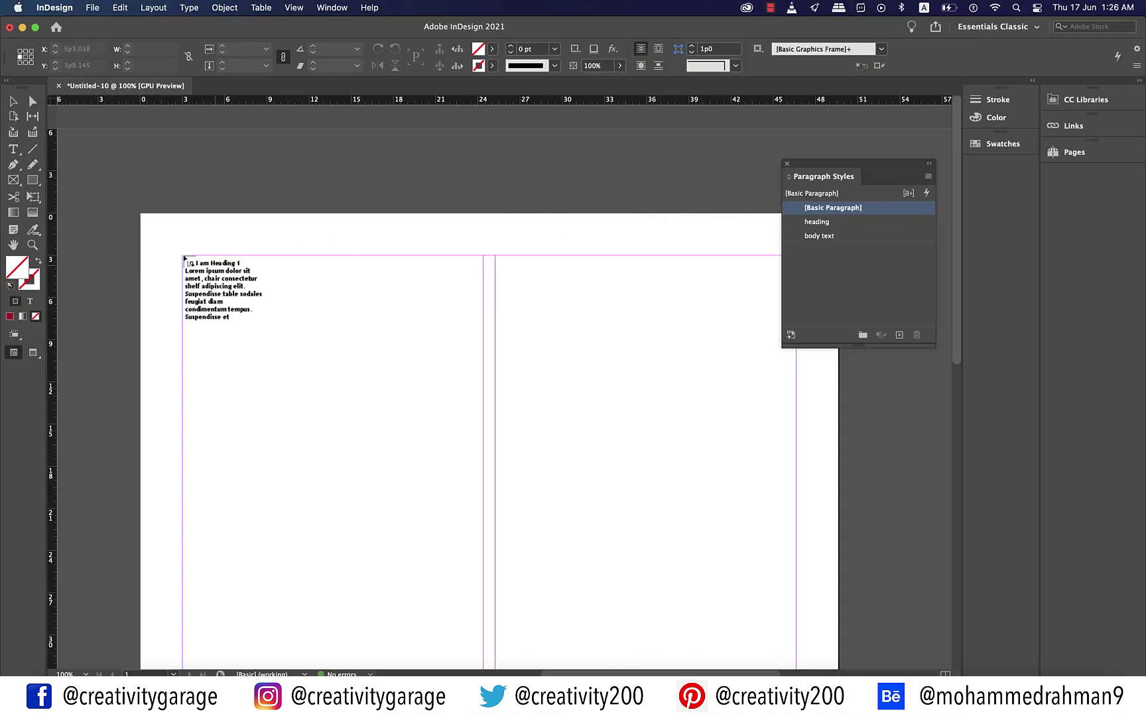
shift+click(184, 257)
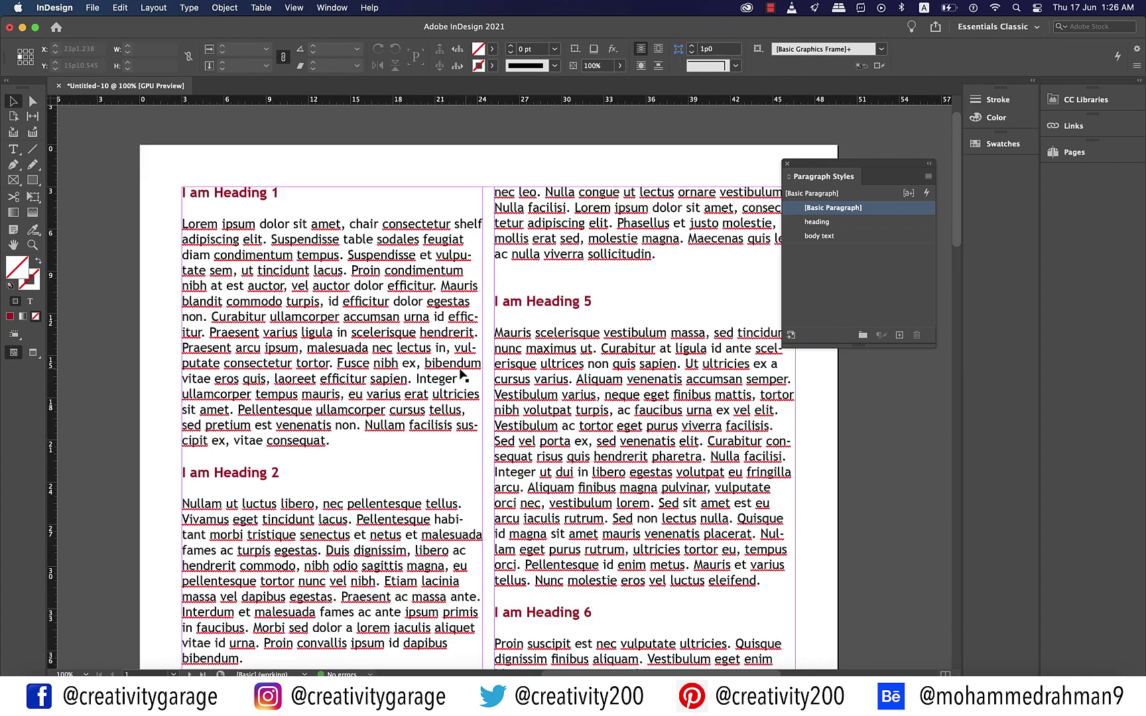
scroll(462, 374, down, 5)
scroll(462, 375, down, 7)
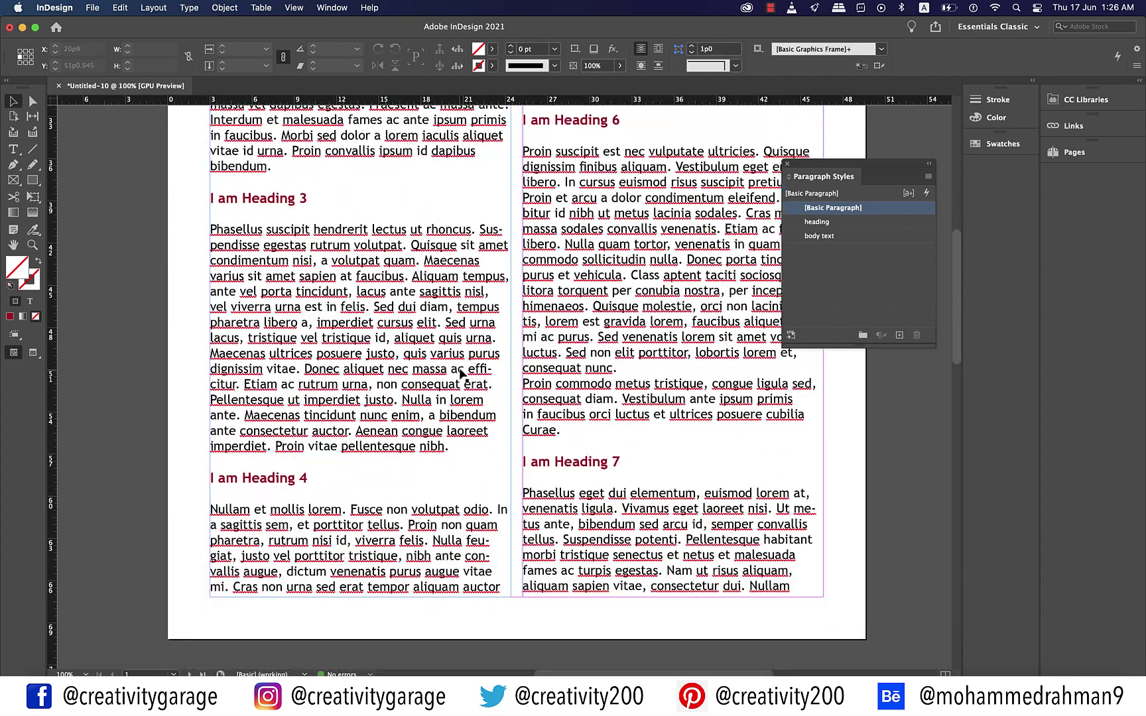
scroll(463, 375, up, 6)
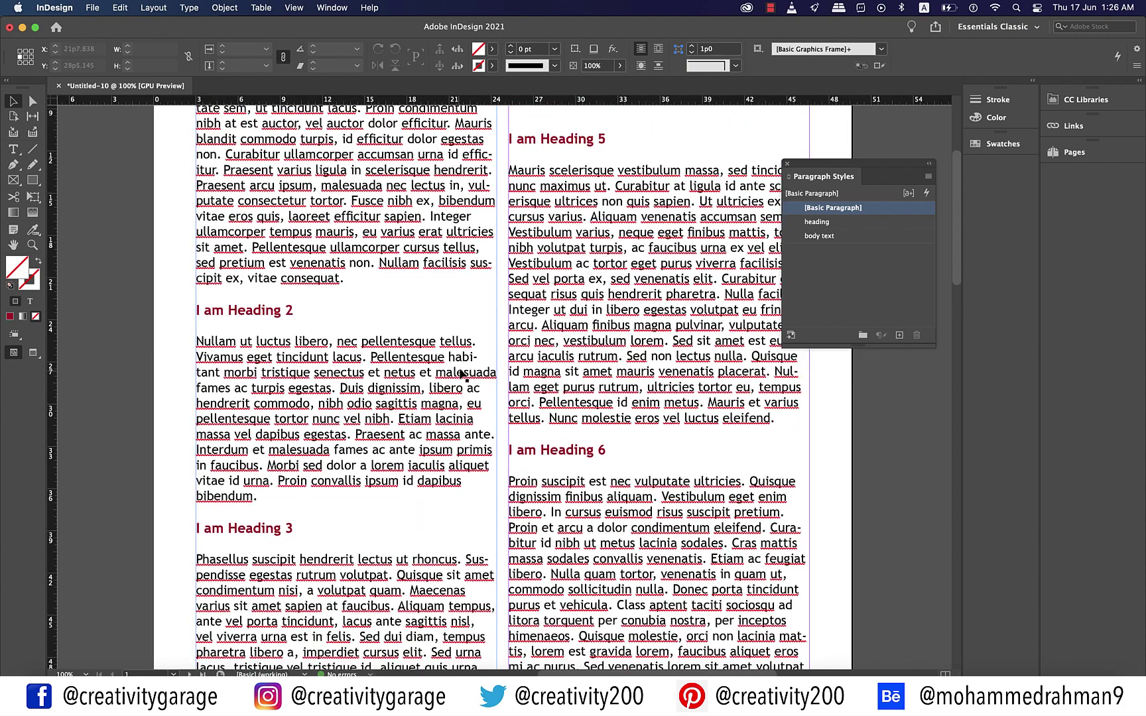
scroll(462, 375, up, 4)
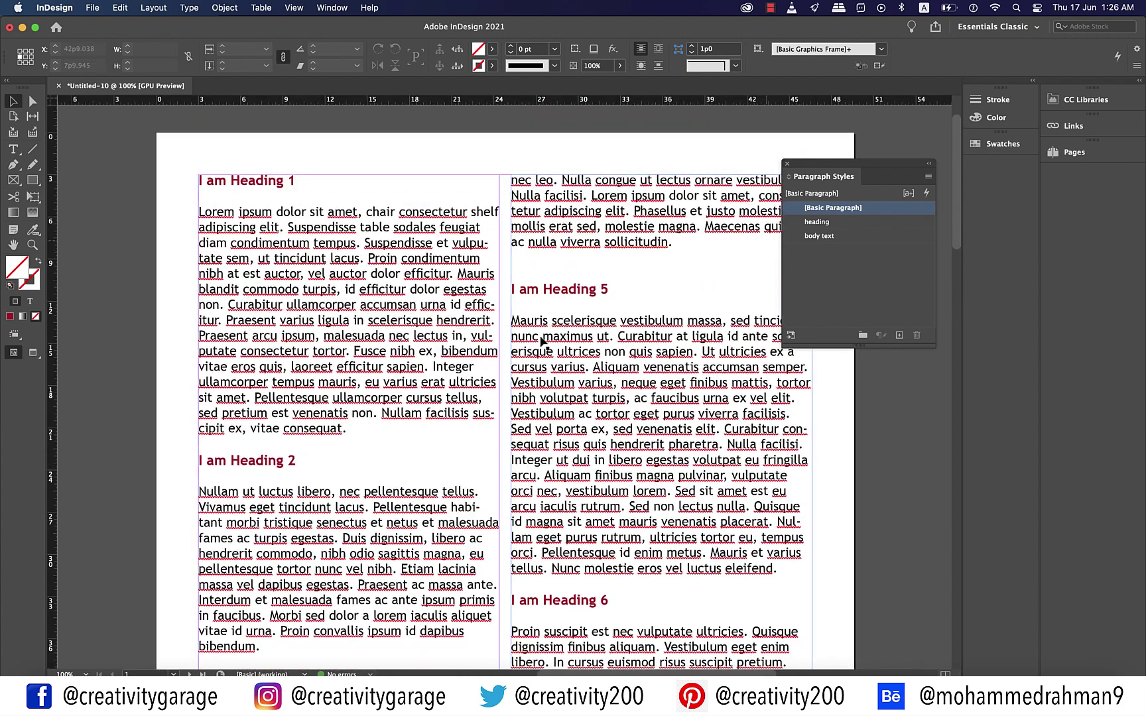
click(819, 223)
click(821, 237)
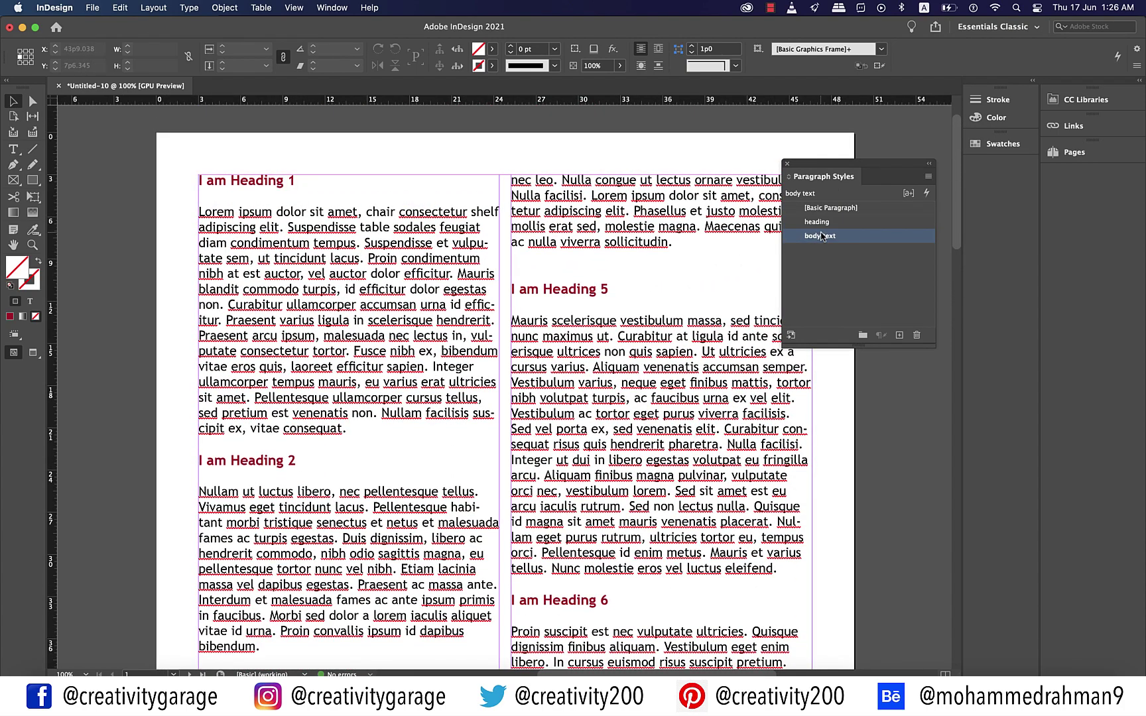